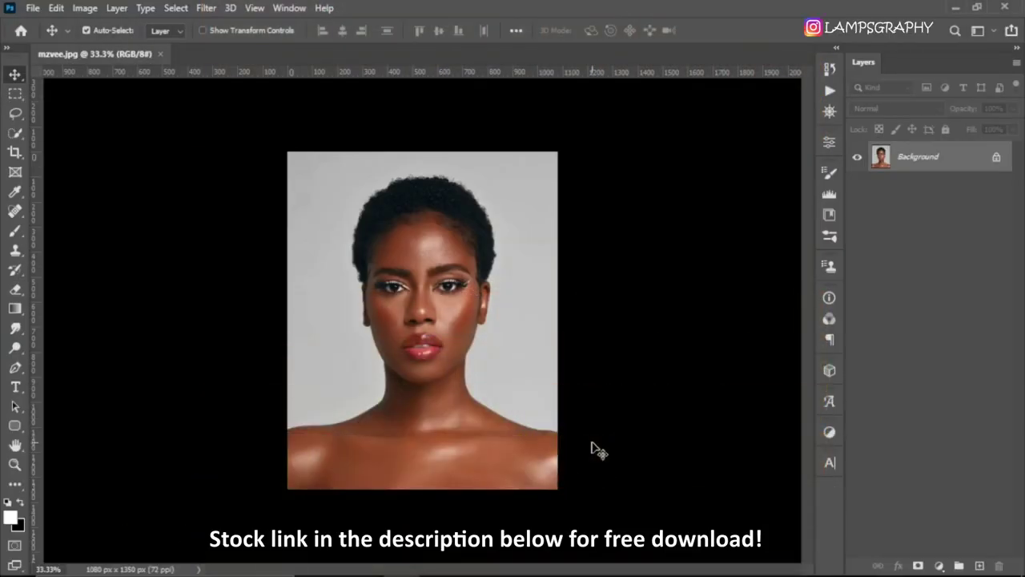
- Select the woman automatically with Quick Selection's Select Subject
{"action": "key", "text": "w"}
{"action": "right_click", "coordinate": [14, 133]}
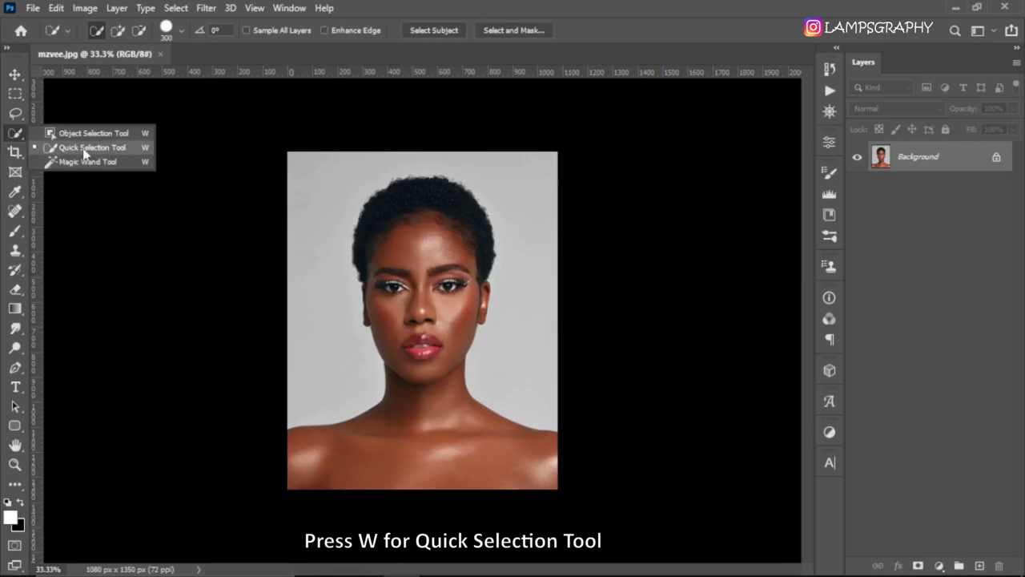
{"action": "left_click", "coordinate": [104, 147]}
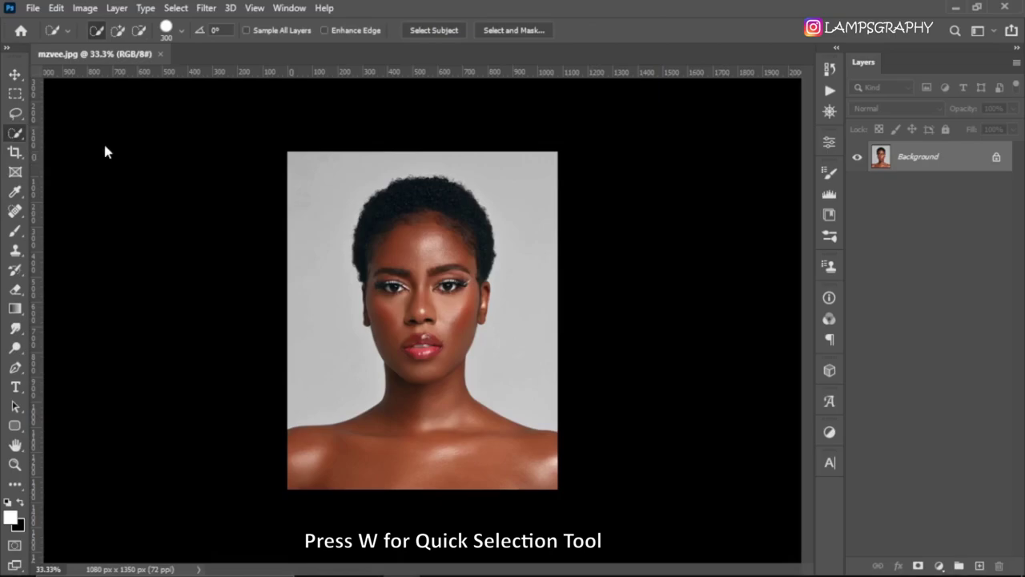
{"action": "left_click", "coordinate": [422, 30]}
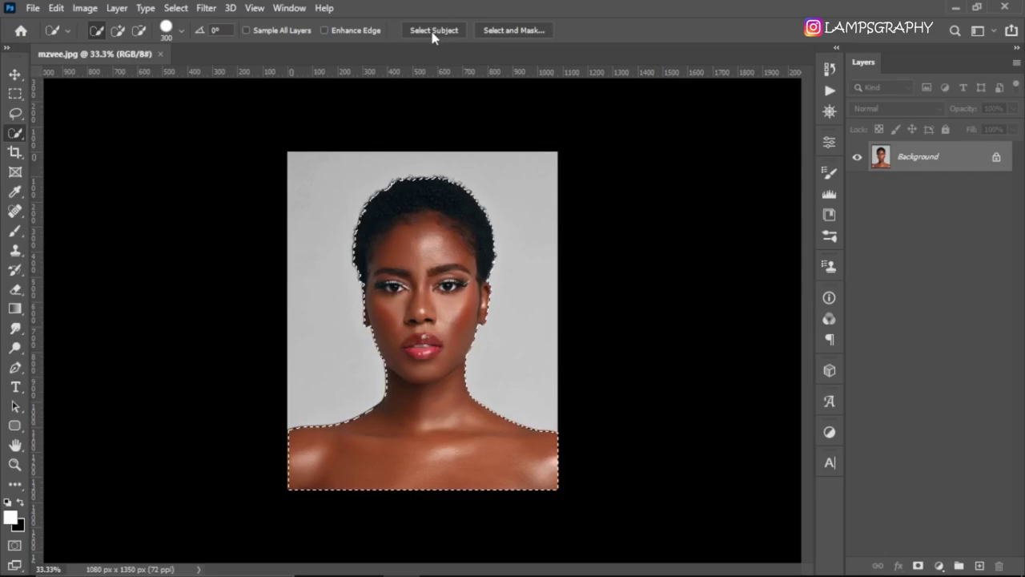
- Mask out the grey background and convert Layer 0 into a smart object
{"action": "left_click", "coordinate": [917, 566]}
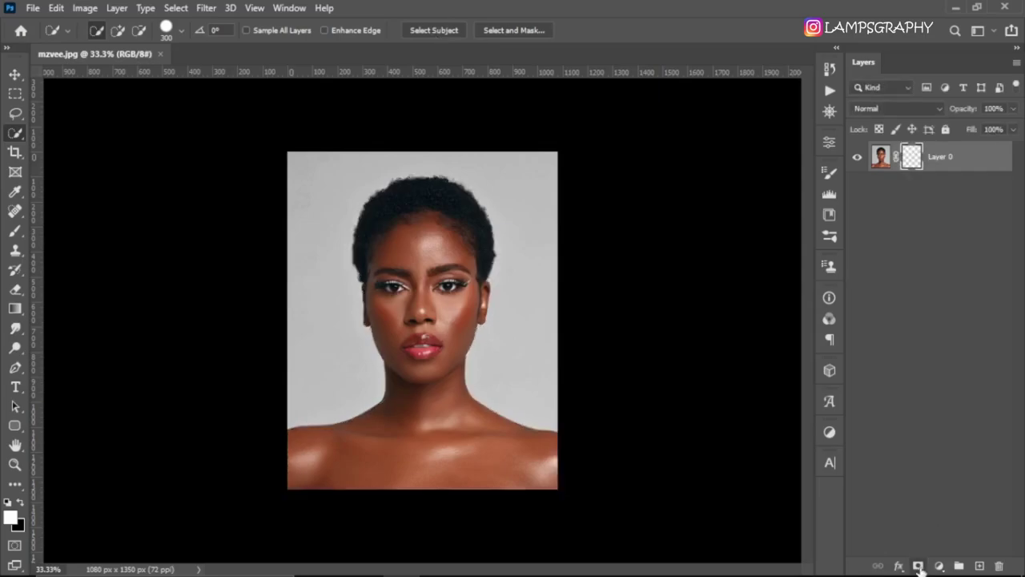
{"action": "right_click", "coordinate": [947, 161]}
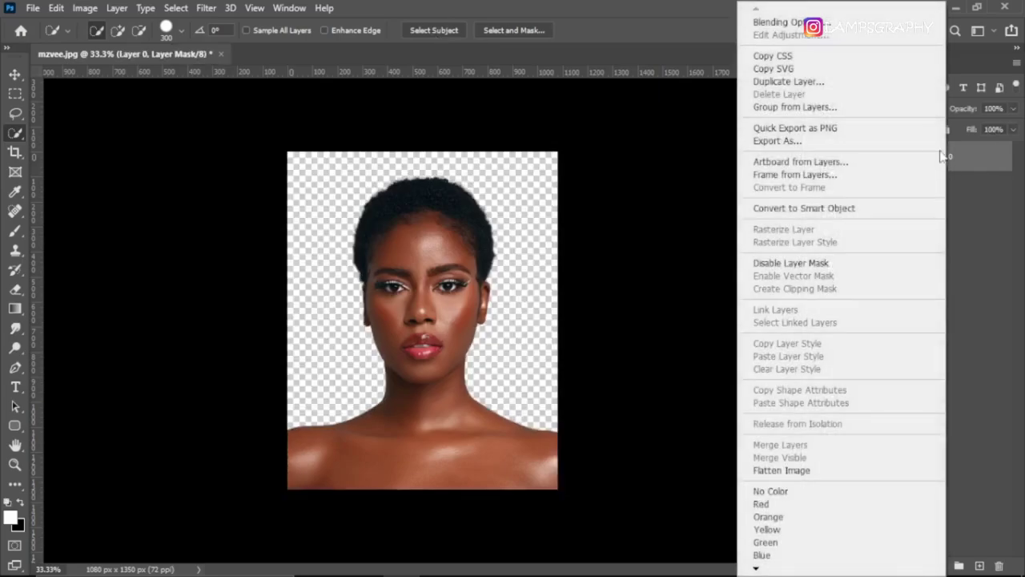
{"action": "left_click", "coordinate": [829, 210]}
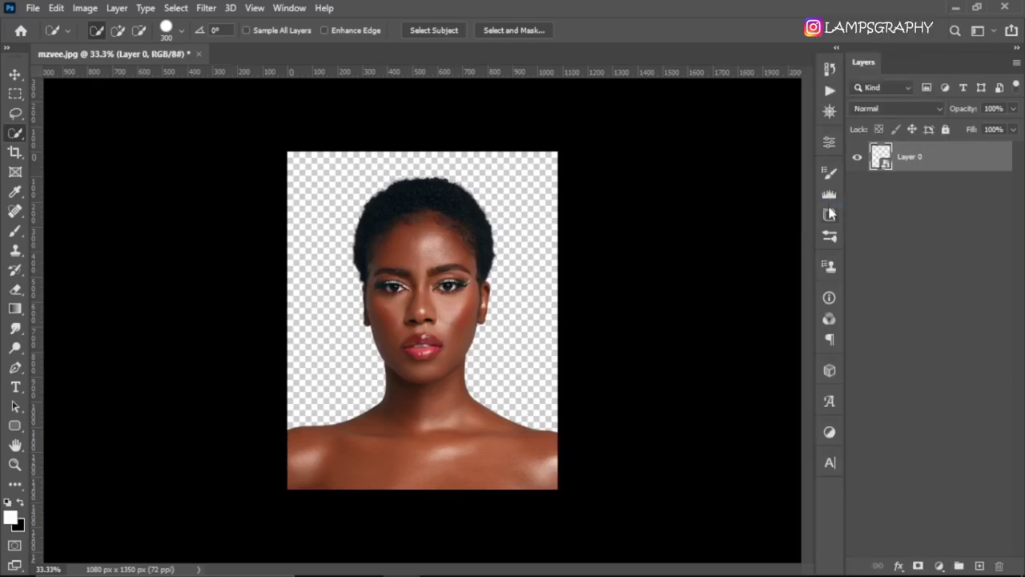
{"action": "left_click", "coordinate": [32, 10]}
- Create a new 720 × 720 px document at 300 ppi
{"action": "key", "text": "Escape"}
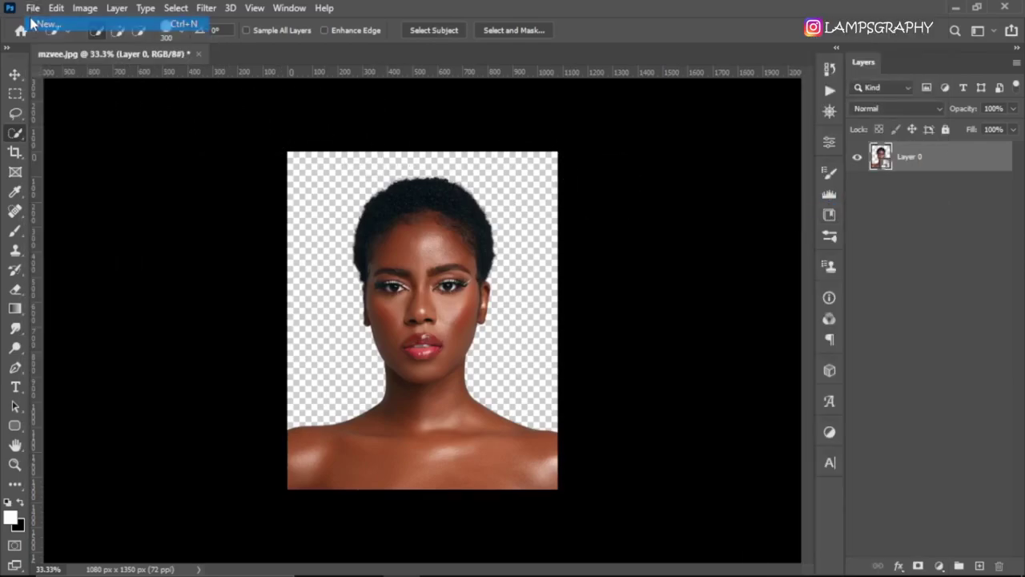
{"action": "key", "text": "ctrl+n"}
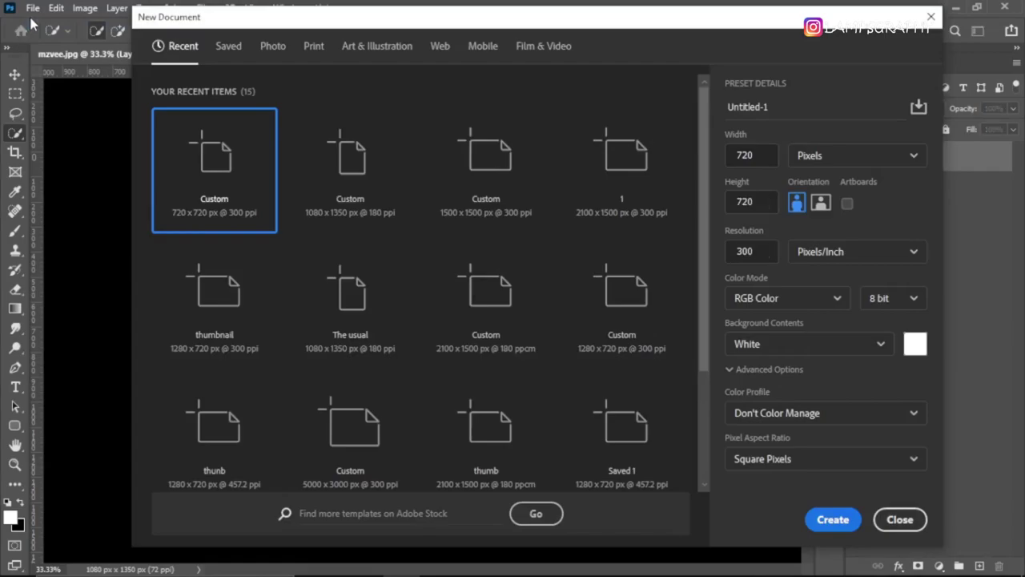
{"action": "left_click", "coordinate": [749, 155]}
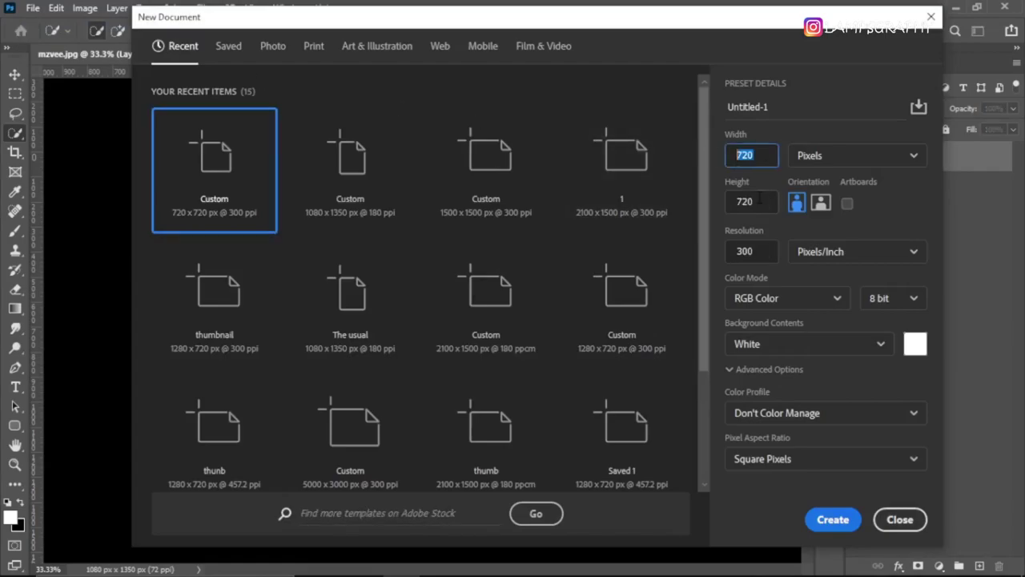
{"action": "left_click", "coordinate": [750, 201]}
{"action": "key", "text": "Tab"}
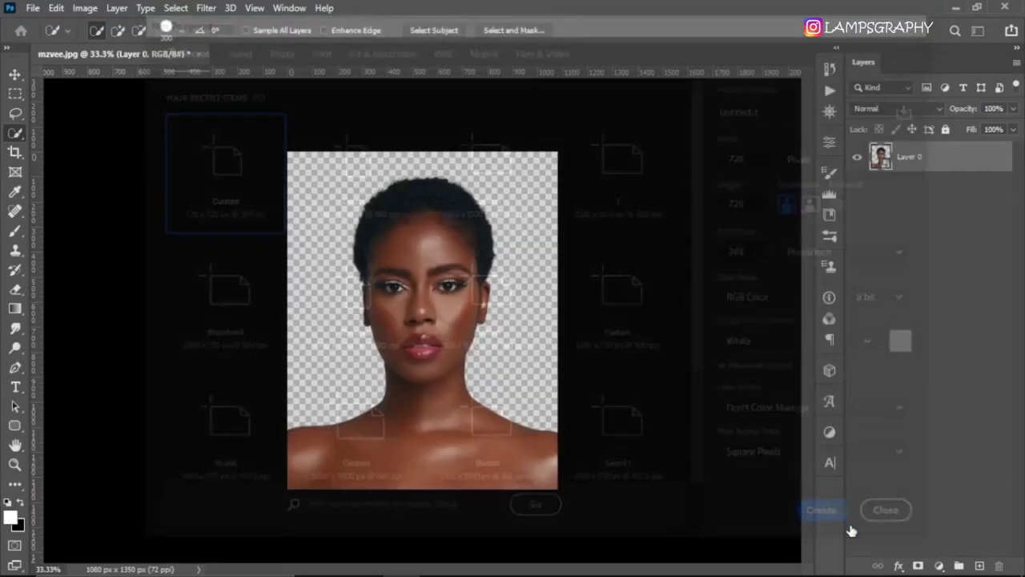
{"action": "left_click", "coordinate": [832, 518]}
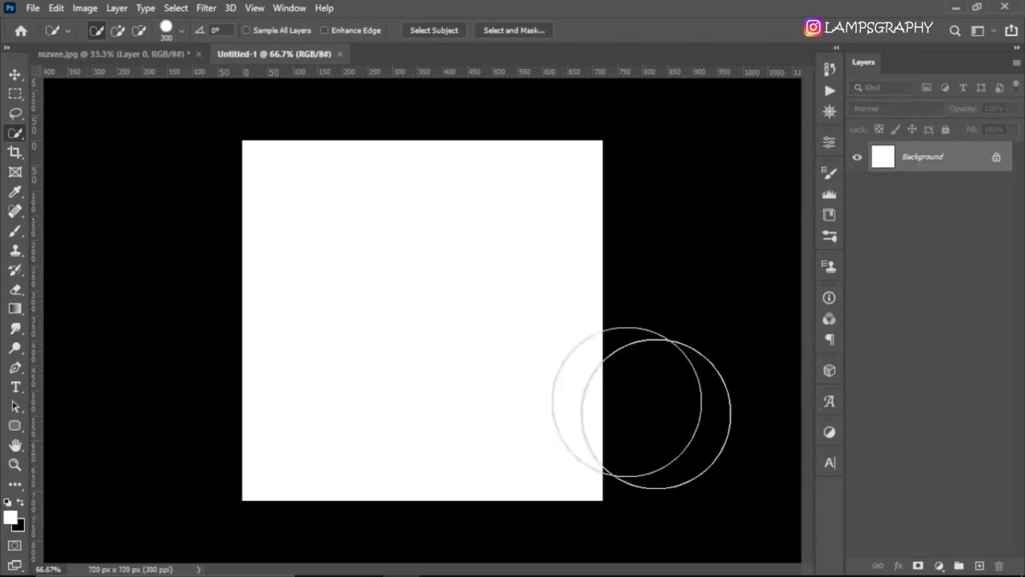
- Drag the cut-out portrait into Untitled-1 and scale it to about 17%, centred
{"action": "left_click", "coordinate": [136, 53]}
{"action": "key", "text": "v"}
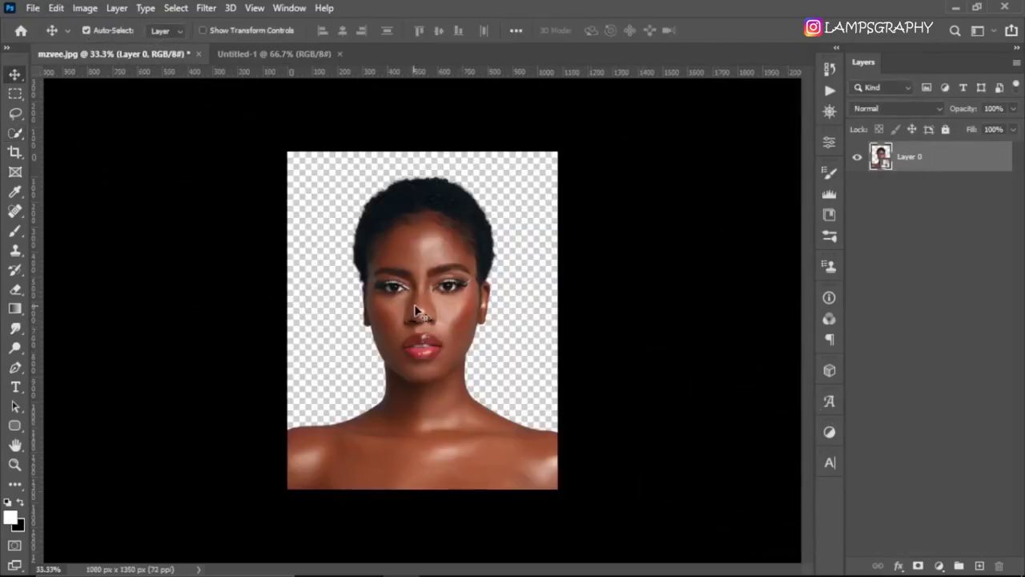
{"action": "mouse_move", "coordinate": [416, 308]}
{"action": "left_mouse_down"}
{"action": "mouse_move", "coordinate": [305, 57]}
{"action": "mouse_move", "coordinate": [435, 309]}
{"action": "left_mouse_up"}
{"action": "key", "text": "ctrl+t"}
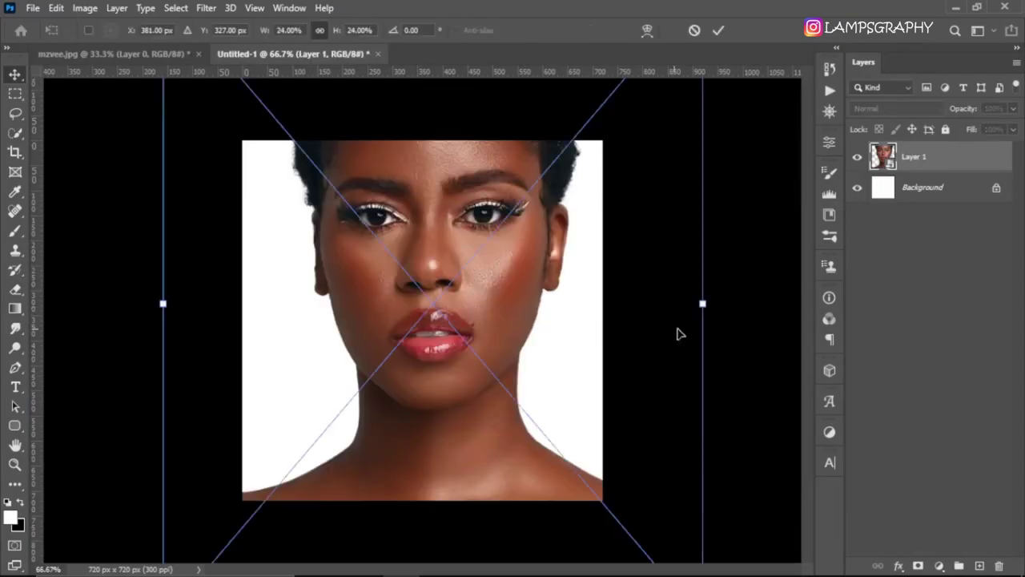
{"action": "mouse_move", "coordinate": [664, 299]}
{"action": "left_mouse_down"}
{"action": "mouse_move", "coordinate": [641, 379]}
{"action": "mouse_move", "coordinate": [516, 392]}
{"action": "left_mouse_up"}
{"action": "left_click", "coordinate": [718, 30]}
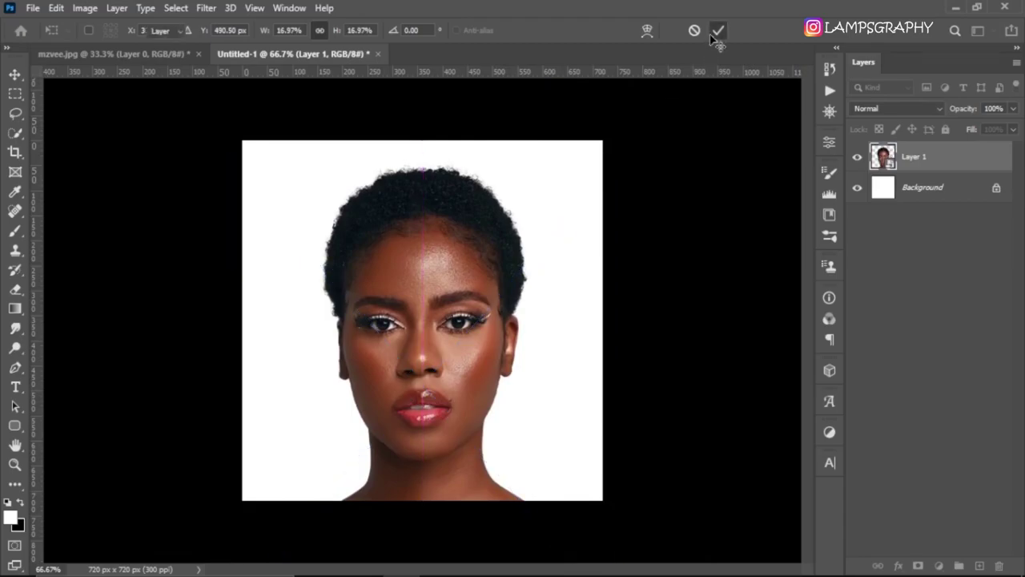
- Add an Oranges orange-to-yellow linear gradient fill above Background, at 90° and 243% scale
{"action": "left_click", "coordinate": [932, 195]}
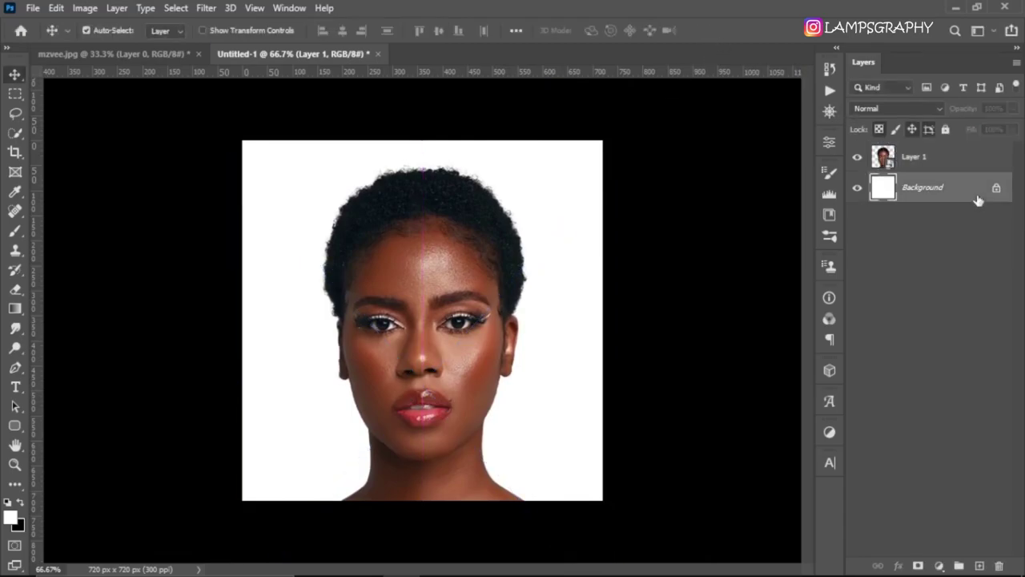
{"action": "left_click", "coordinate": [938, 565]}
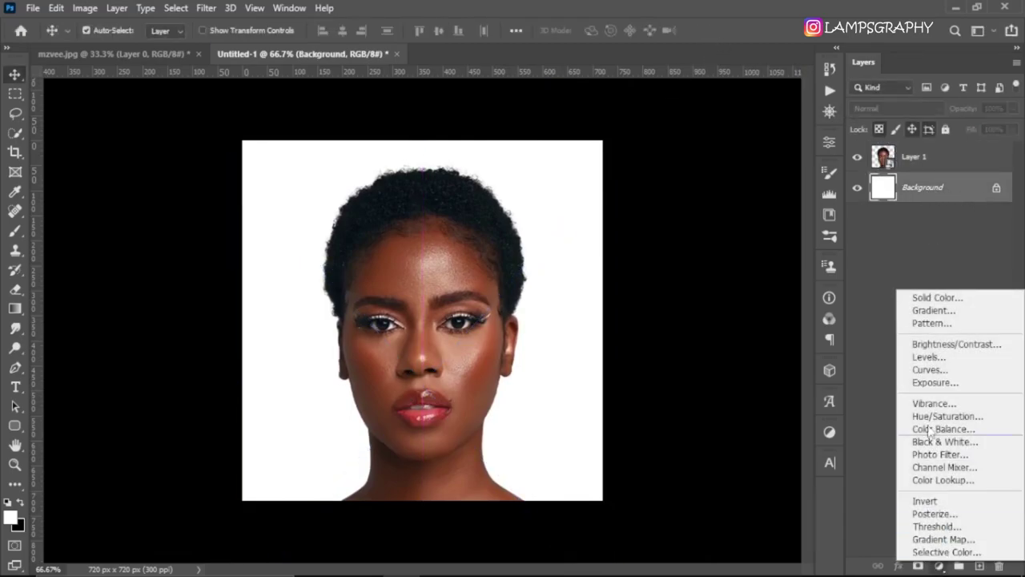
{"action": "left_click", "coordinate": [927, 312]}
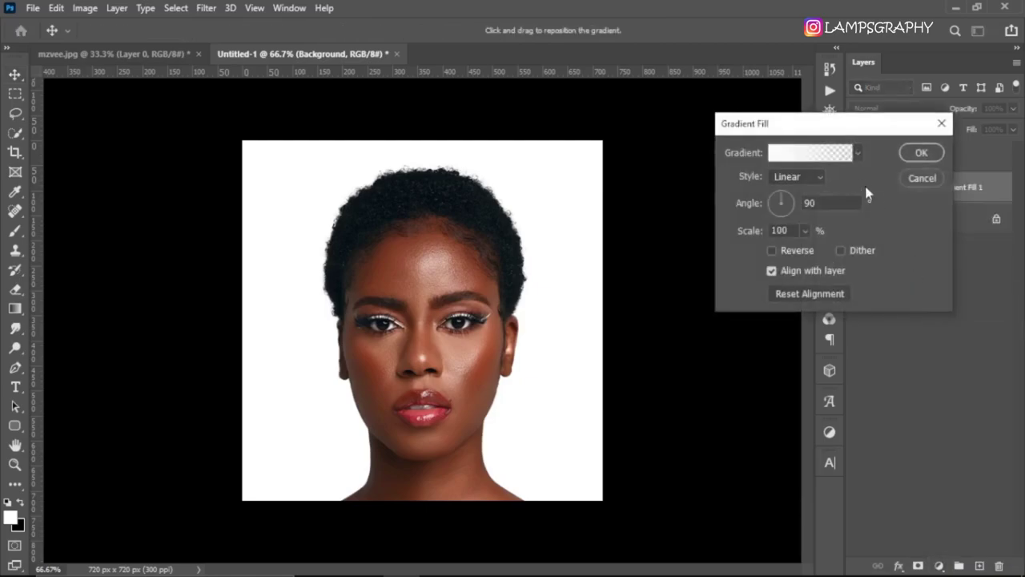
{"action": "left_click", "coordinate": [857, 152]}
{"action": "scroll", "coordinate": [821, 218], "scroll_direction": "down", "scroll_amount": 2}
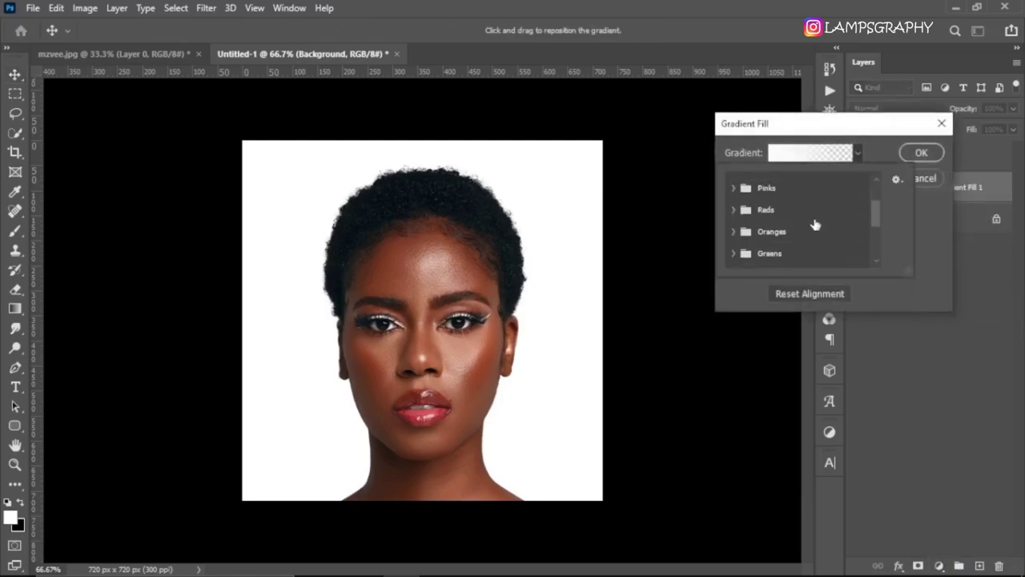
{"action": "left_click", "coordinate": [741, 232]}
{"action": "left_click", "coordinate": [848, 242]}
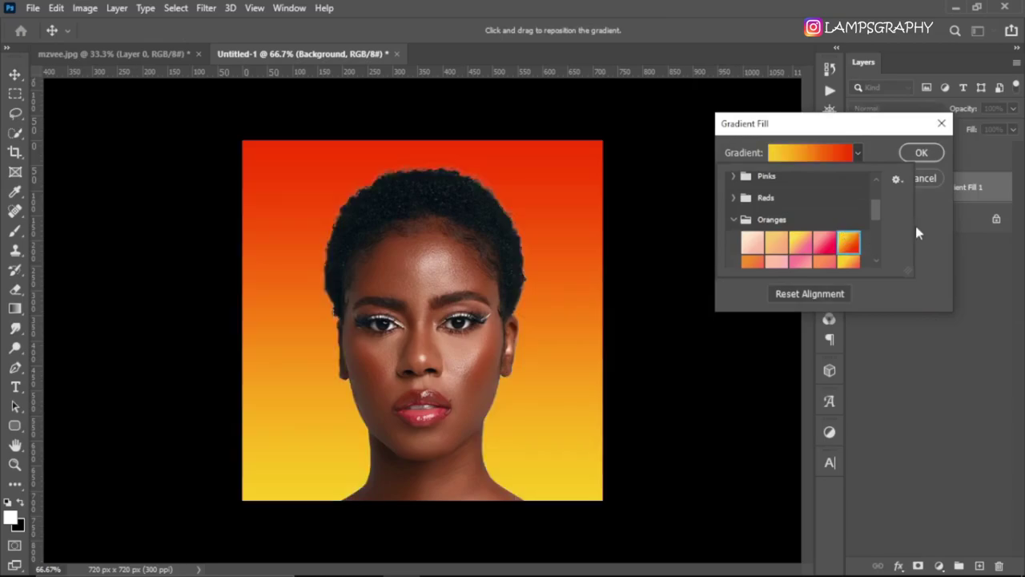
{"action": "left_click", "coordinate": [915, 224]}
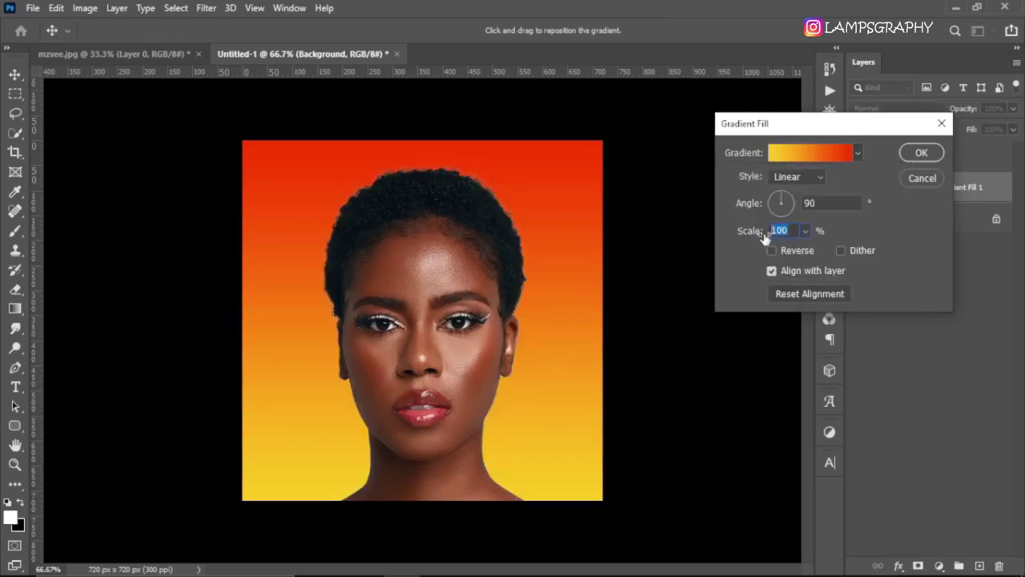
{"action": "type", "text": "43"}
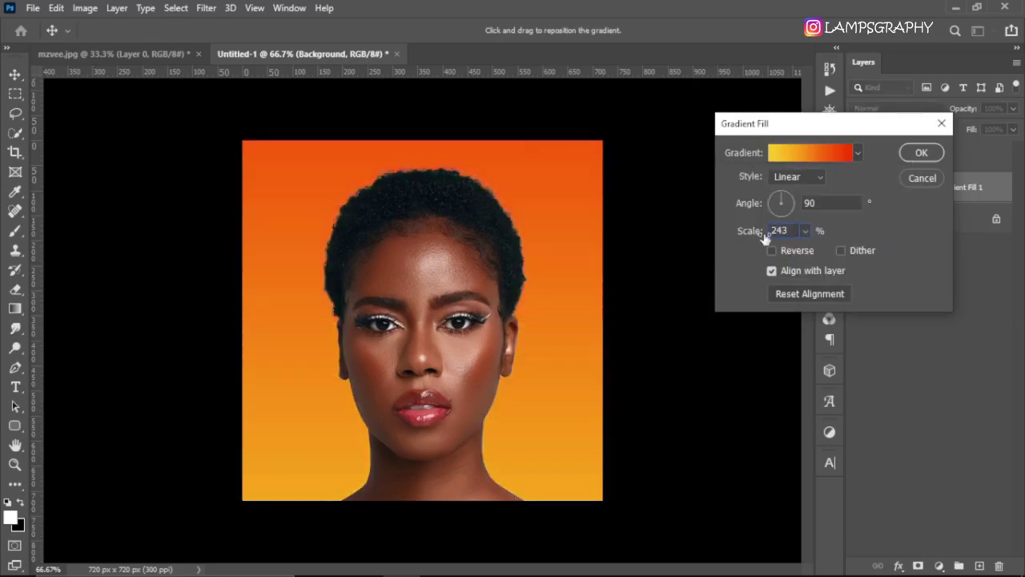
{"action": "left_click", "coordinate": [920, 152]}
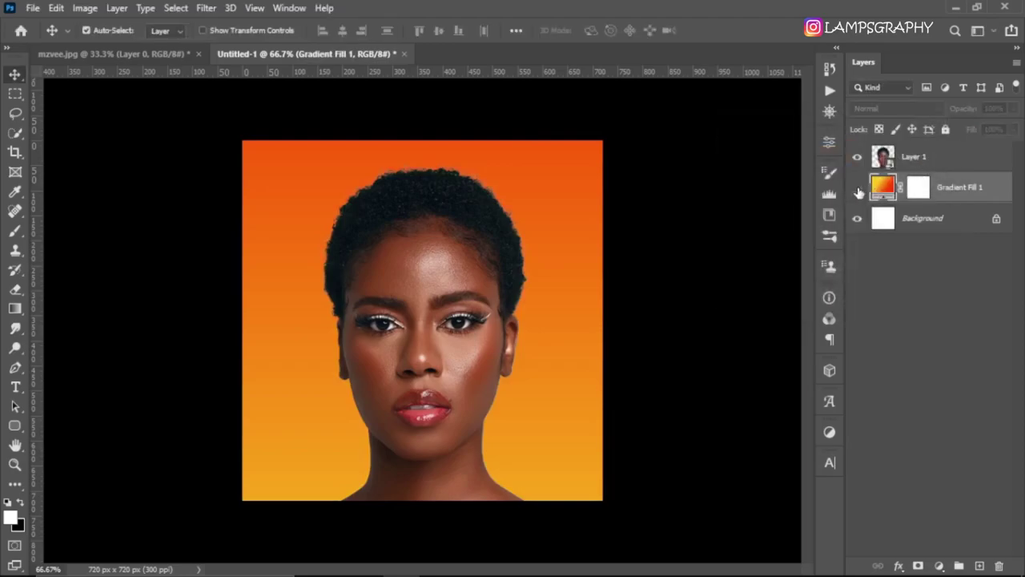
{"action": "left_click", "coordinate": [856, 187]}
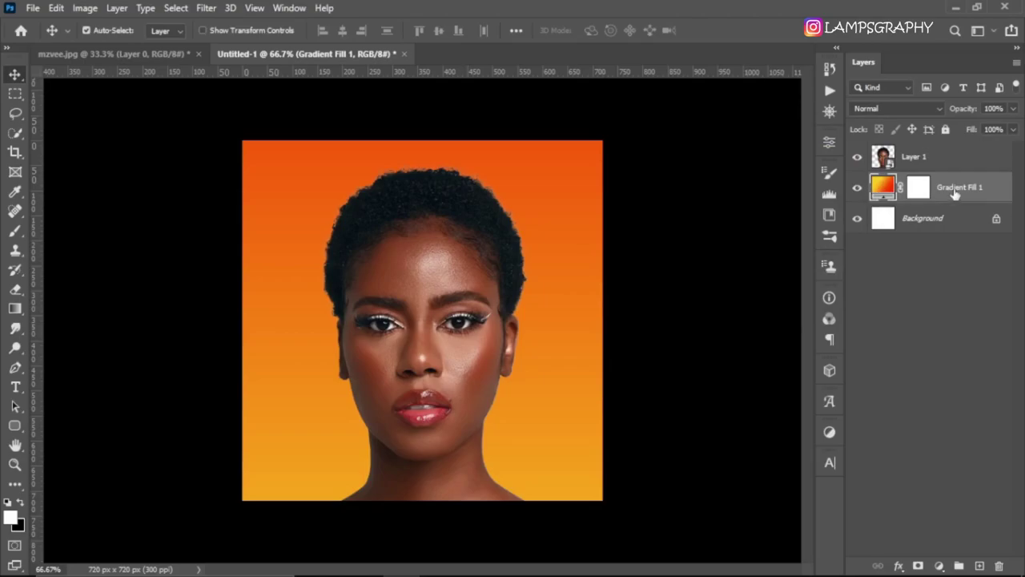
- Place the white doodle pattern image and scale it to fill the canvas
{"action": "left_click", "coordinate": [436, 565]}
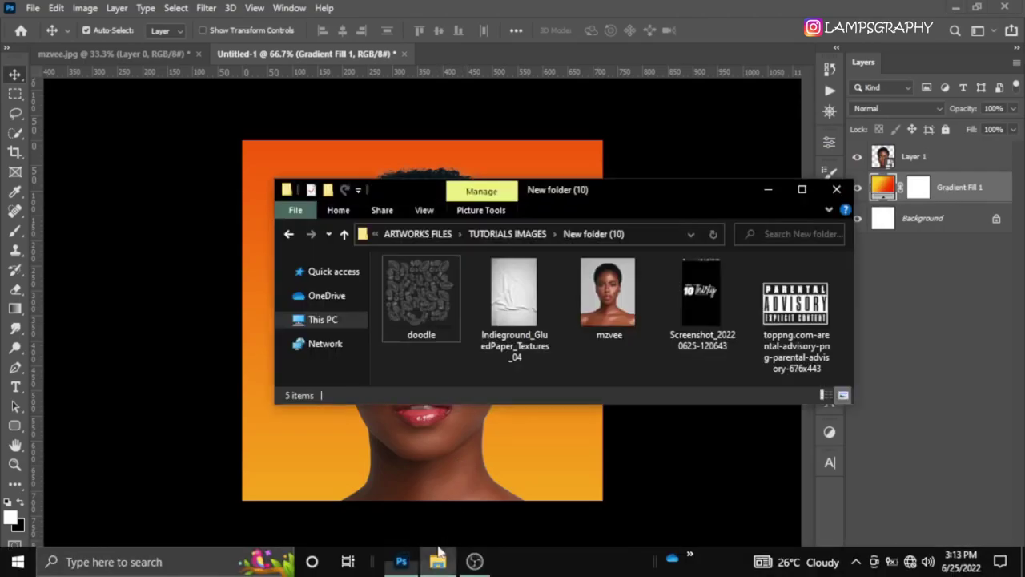
{"action": "left_click_drag", "start_coordinate": [423, 311], "coordinate": [411, 444]}
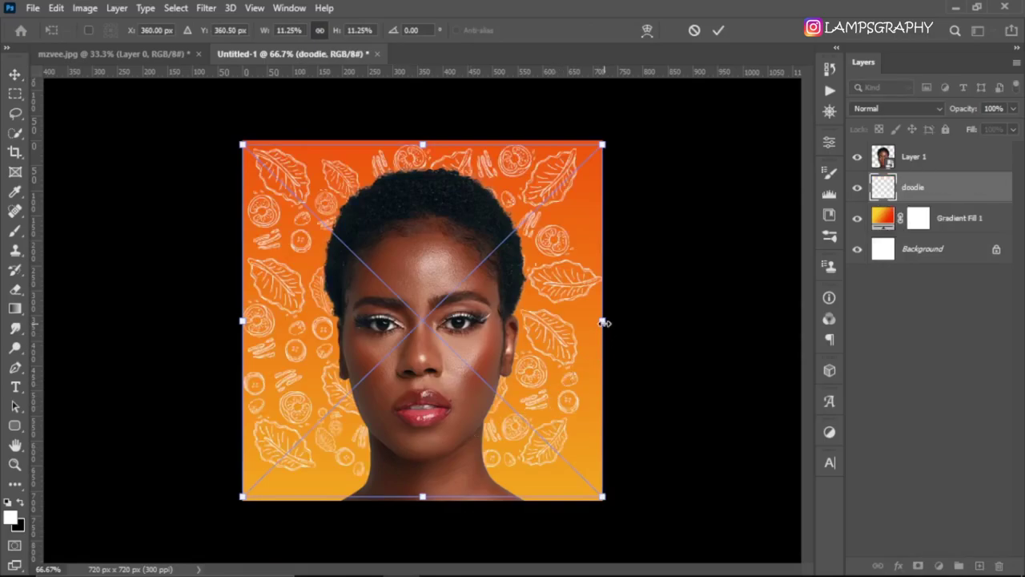
{"action": "left_click_drag", "start_coordinate": [604, 322], "coordinate": [627, 322]}
{"action": "mouse_move", "coordinate": [568, 343]}
{"action": "left_mouse_down"}
{"action": "mouse_move", "coordinate": [561, 357]}
{"action": "mouse_move", "coordinate": [572, 359]}
{"action": "left_mouse_up"}
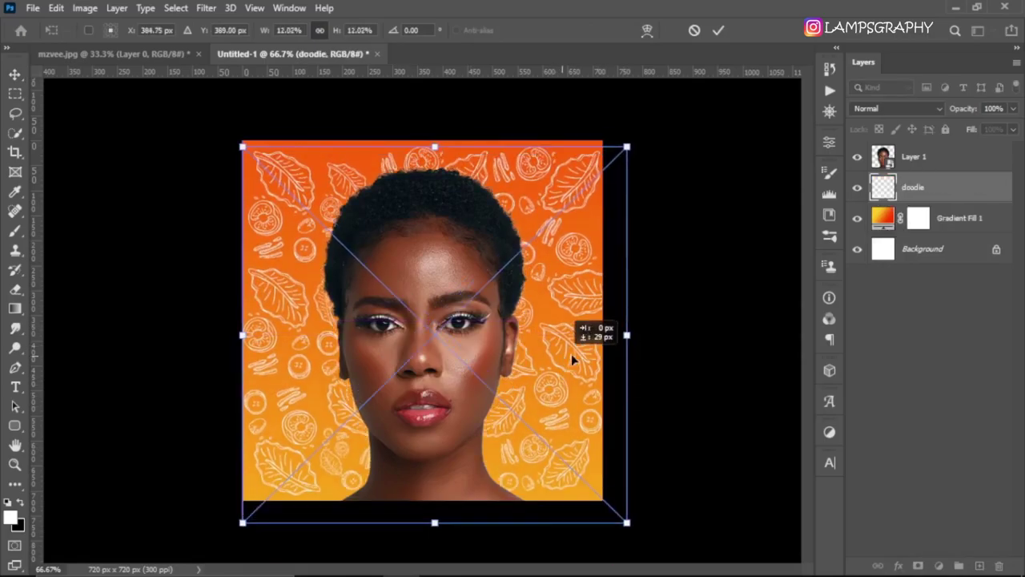
{"action": "left_click_drag", "start_coordinate": [627, 336], "coordinate": [698, 336]}
{"action": "left_click_drag", "start_coordinate": [564, 353], "coordinate": [540, 366]}
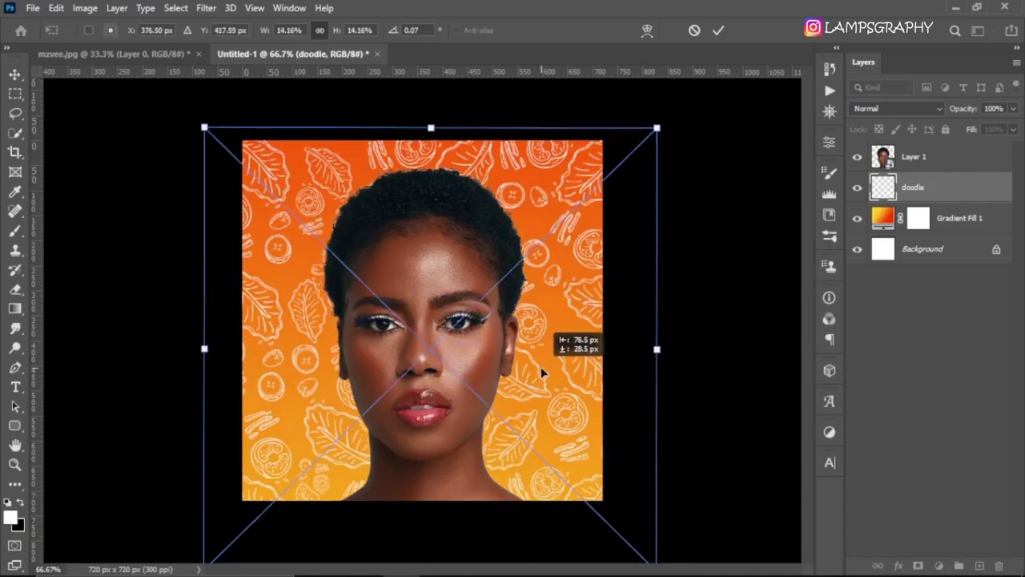
{"action": "left_click", "coordinate": [718, 30]}
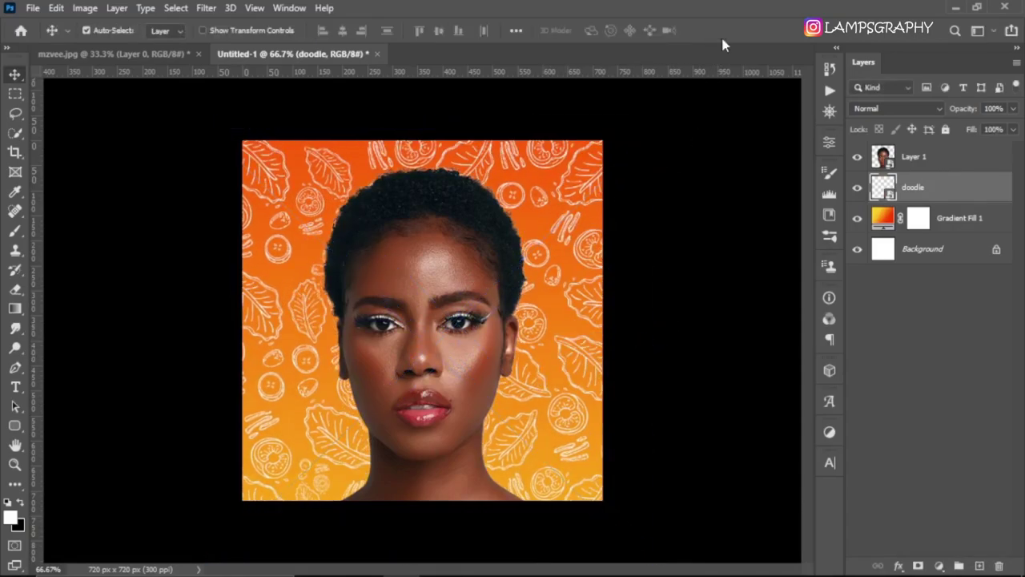
- Lower the doodle layer's opacity to about 65%
{"action": "left_click", "coordinate": [1012, 112]}
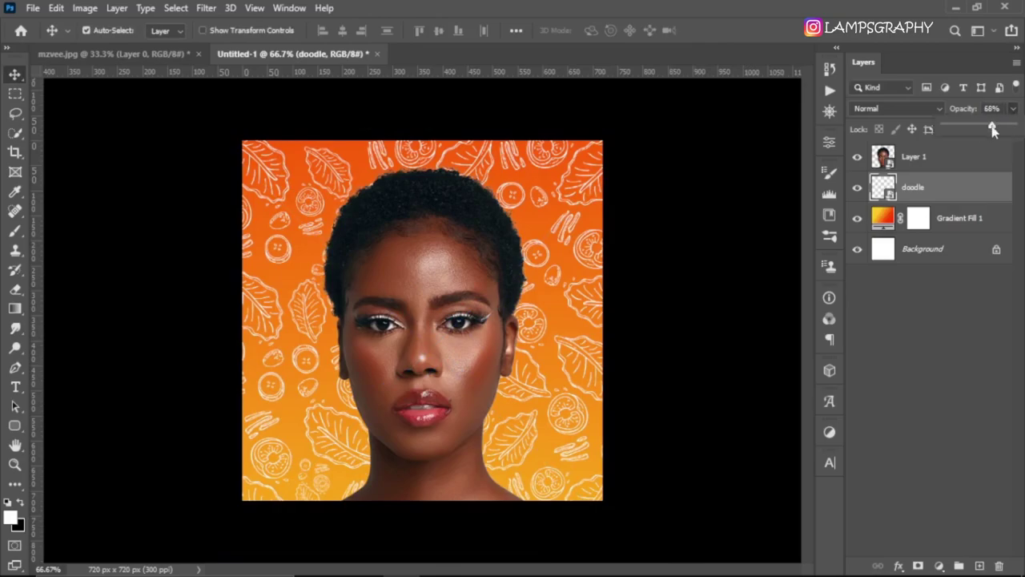
{"action": "left_click_drag", "start_coordinate": [993, 129], "coordinate": [990, 130]}
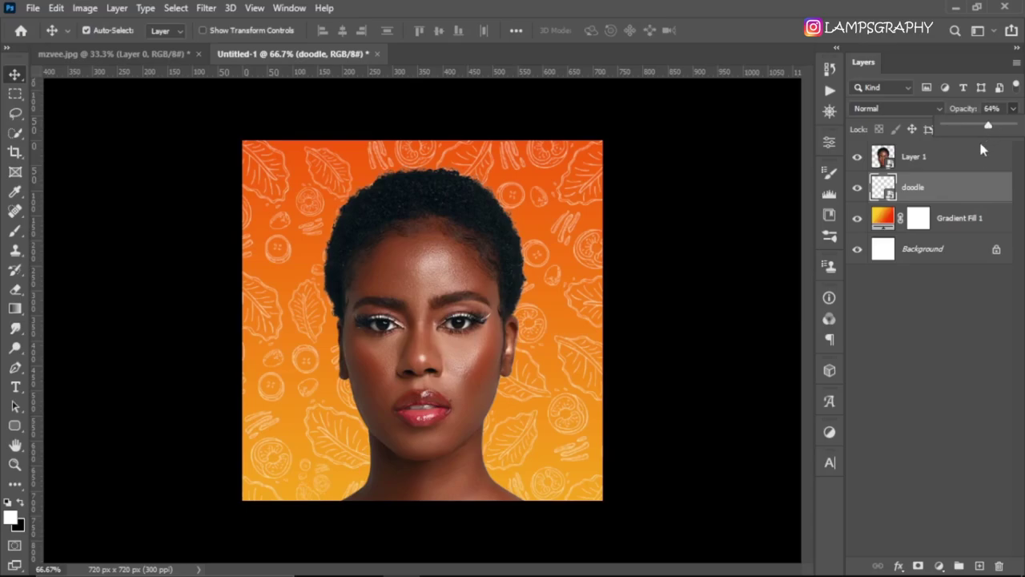
{"action": "left_click", "coordinate": [949, 158]}
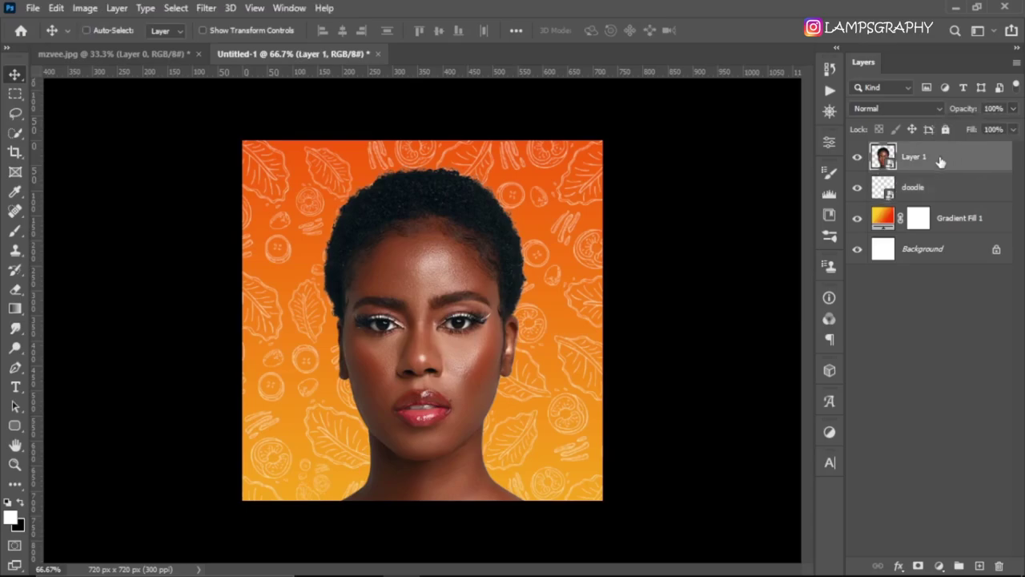
- Scale the portrait to about 15.23% and centre it with shoulders at the bottom edge
{"action": "key", "text": "ctrl+t"}
{"action": "left_click_drag", "start_coordinate": [610, 389], "coordinate": [574, 385]}
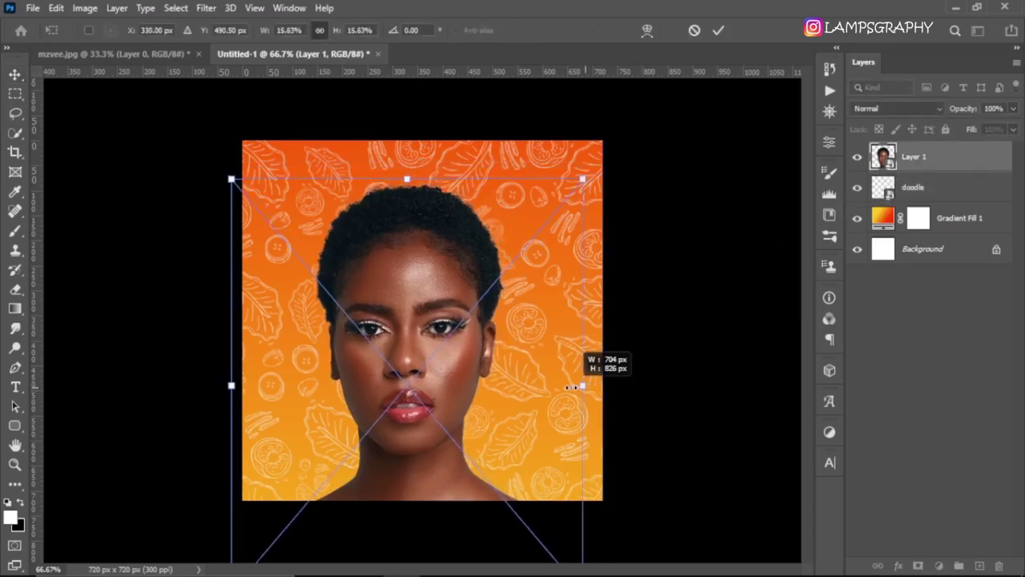
{"action": "left_click_drag", "start_coordinate": [512, 402], "coordinate": [541, 396]}
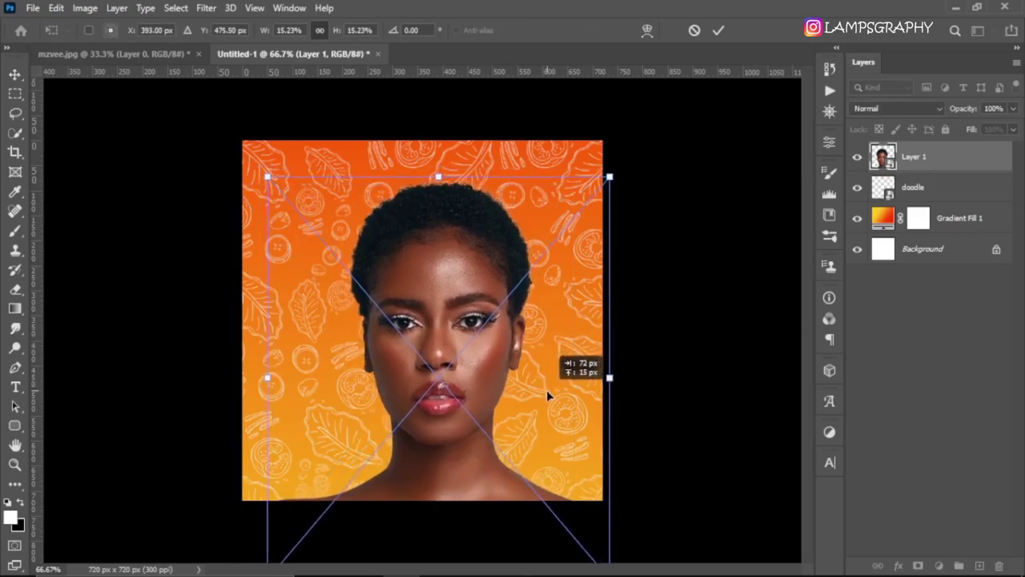
{"action": "left_click_drag", "start_coordinate": [543, 396], "coordinate": [531, 390]}
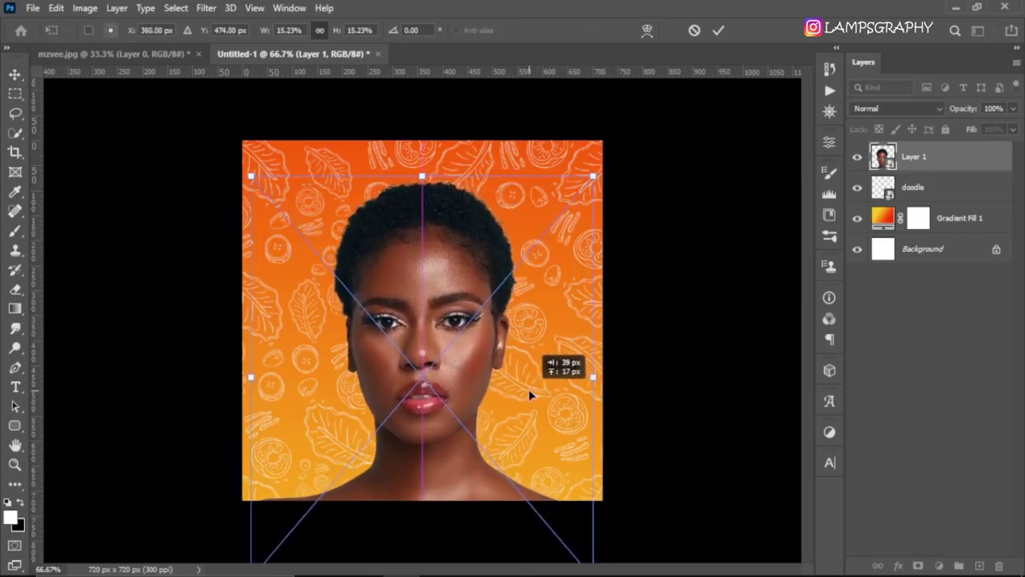
{"action": "left_click", "coordinate": [718, 30]}
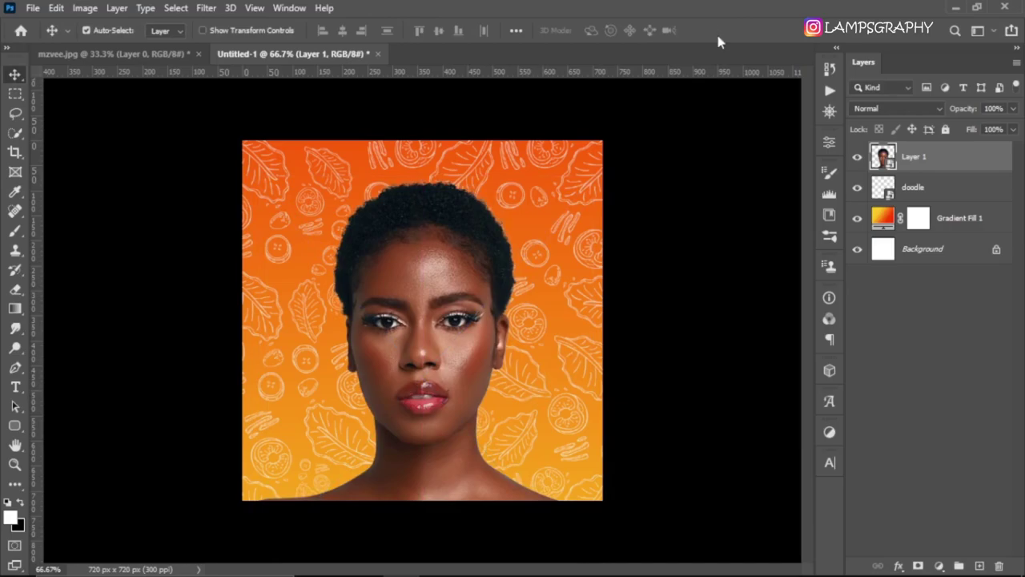
- Open the 10 Thirty logo screenshot in Photoshop and set the pasteboard to default gray
{"action": "left_click", "coordinate": [437, 562]}
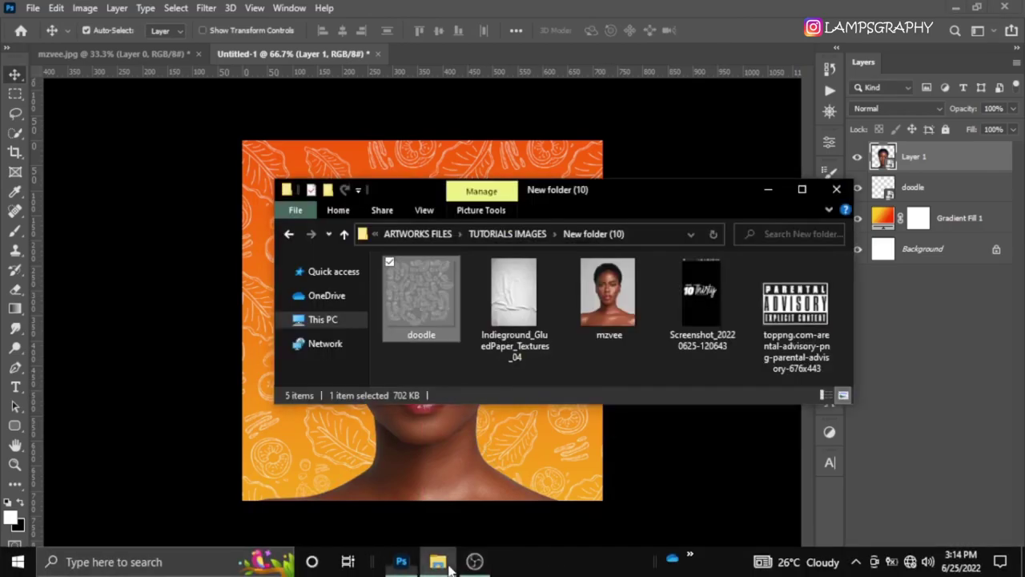
{"action": "right_click", "coordinate": [724, 341]}
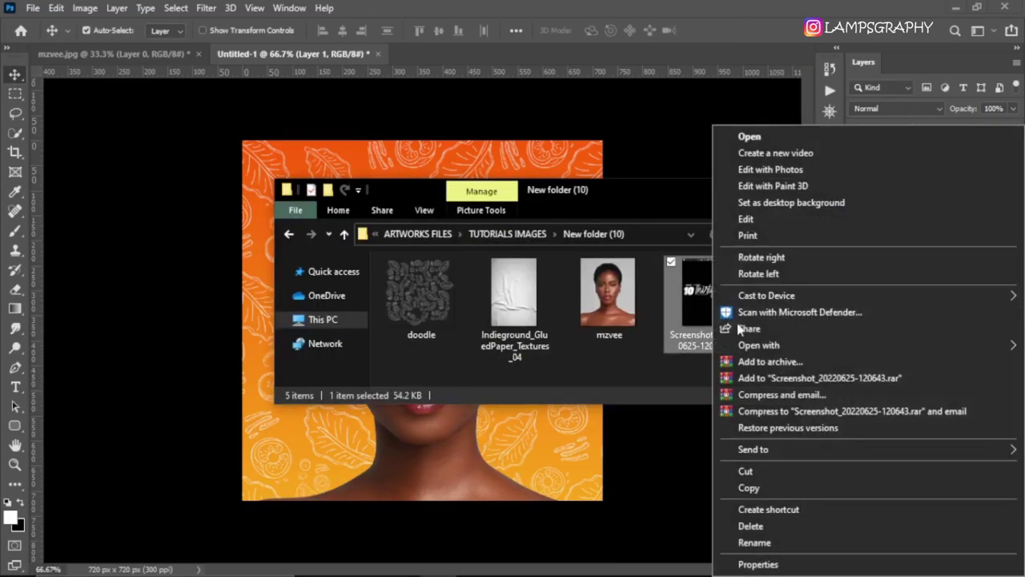
{"action": "mouse_move", "coordinate": [758, 344]}
{"action": "left_click", "coordinate": [683, 338]}
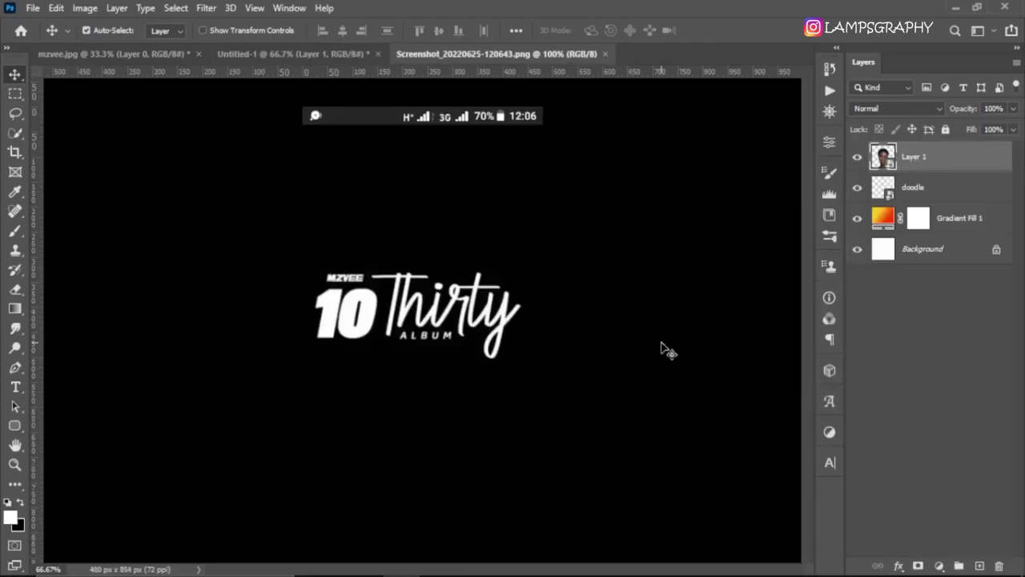
{"action": "scroll", "coordinate": [463, 312], "scroll_direction": "up", "scroll_amount": 1}
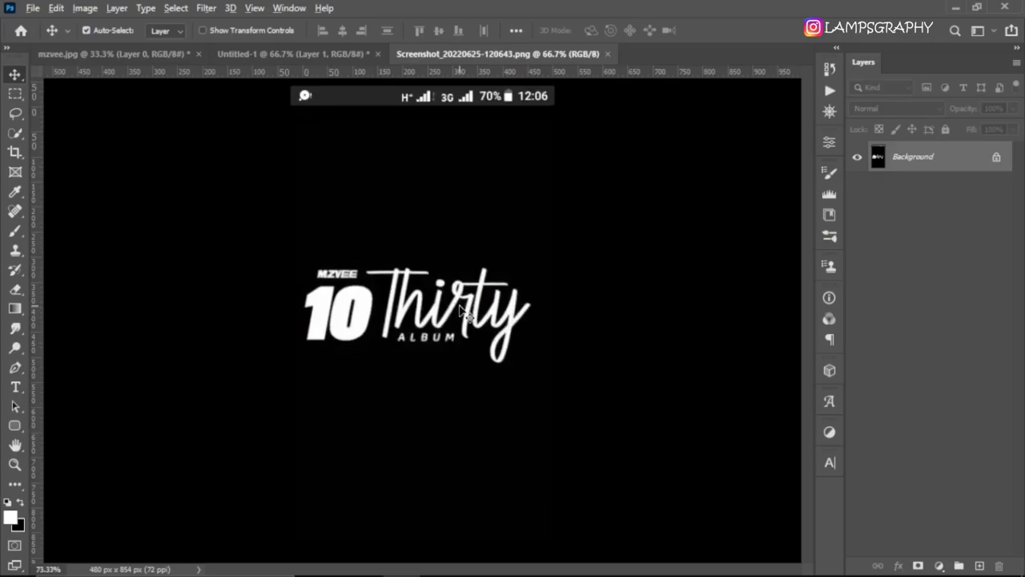
{"action": "scroll", "coordinate": [463, 312], "scroll_direction": "up", "scroll_amount": 1}
{"action": "right_click", "coordinate": [675, 256]}
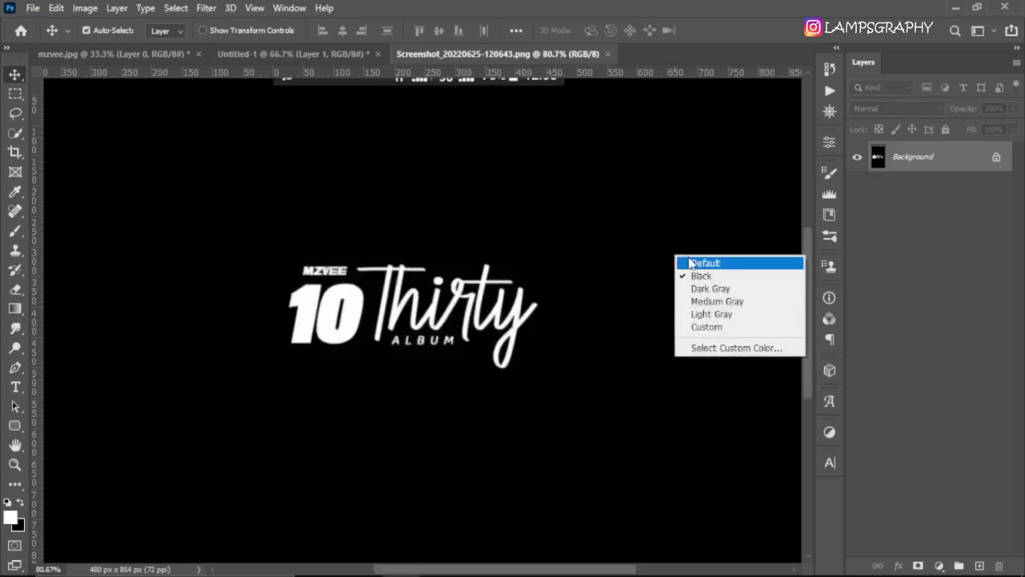
{"action": "left_click", "coordinate": [703, 267]}
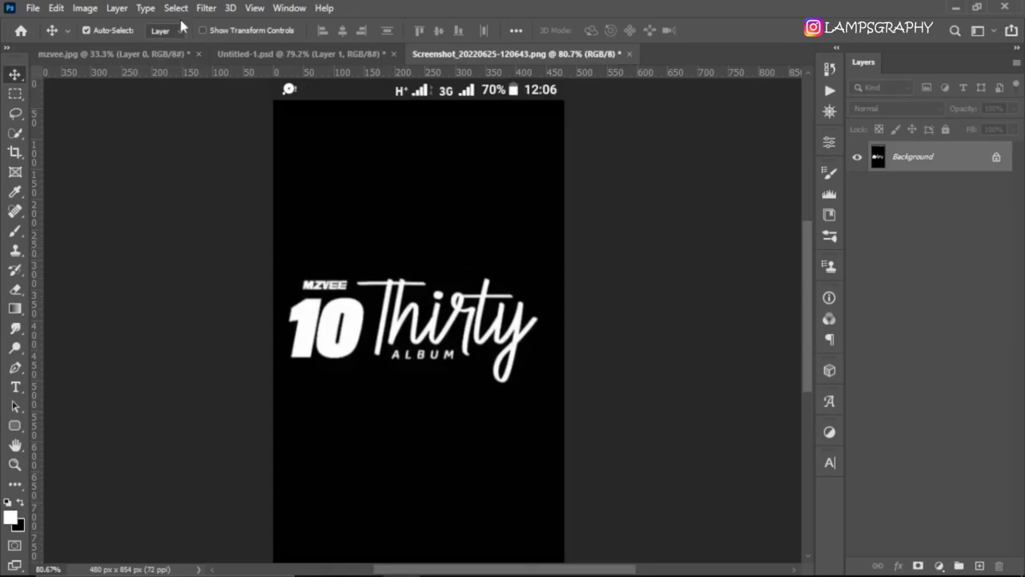
- Select the white lettering with Color Range set to Highlights
{"action": "left_click", "coordinate": [177, 8]}
{"action": "left_click", "coordinate": [203, 158]}
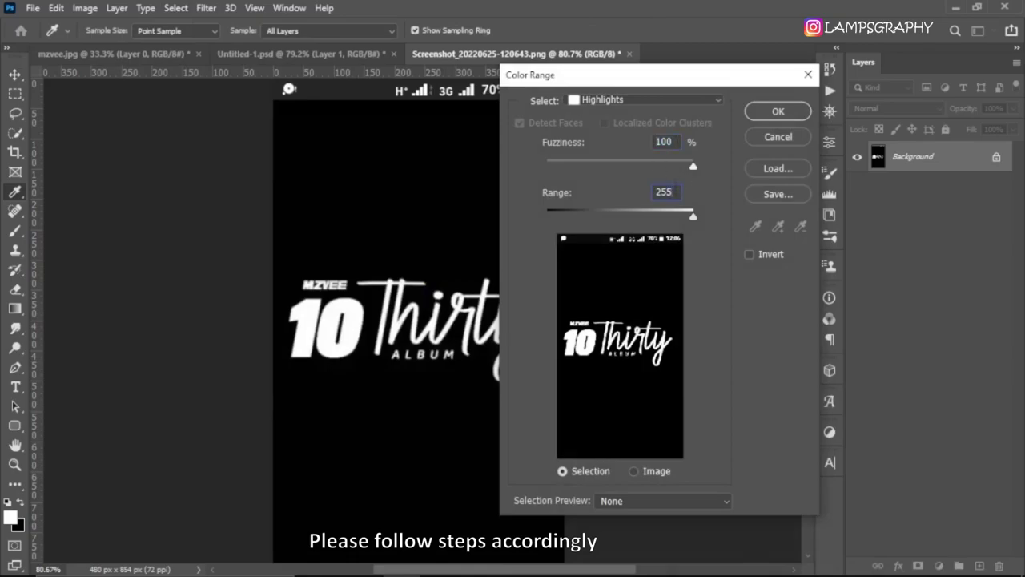
{"action": "left_click", "coordinate": [778, 111]}
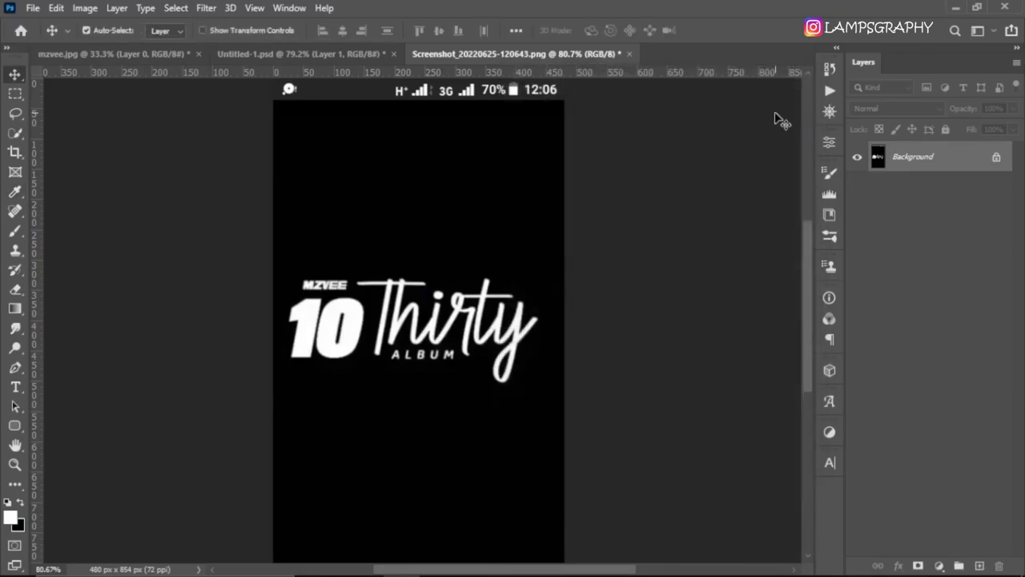
- Drag the logo onto the cover, enlarge it and move it to the lower half
{"action": "mouse_move", "coordinate": [349, 329]}
{"action": "left_mouse_down"}
{"action": "mouse_move", "coordinate": [352, 62]}
{"action": "mouse_move", "coordinate": [437, 348]}
{"action": "left_mouse_up"}
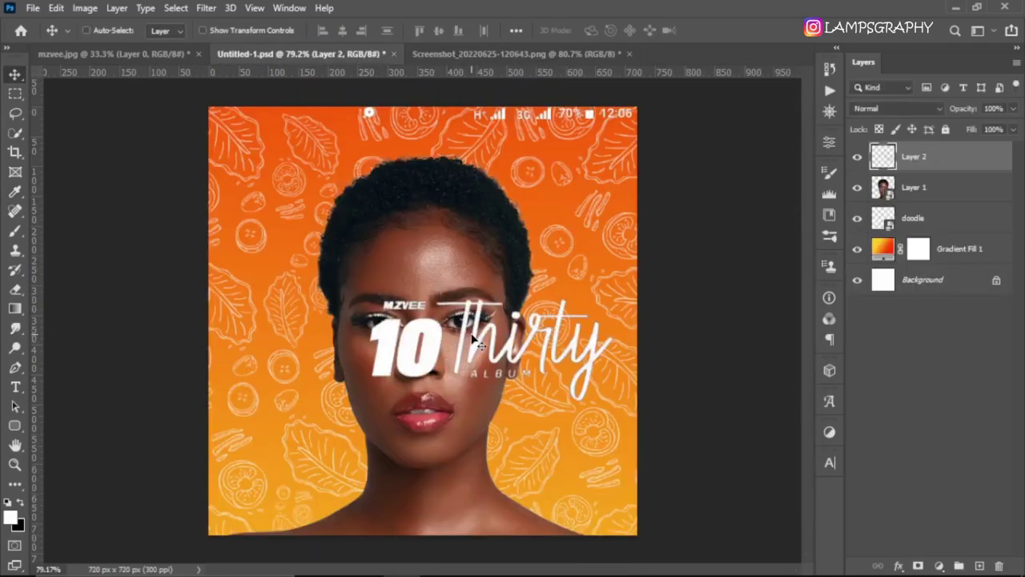
{"action": "key", "text": "ctrl+t"}
{"action": "left_click_drag", "start_coordinate": [638, 253], "coordinate": [766, 258]}
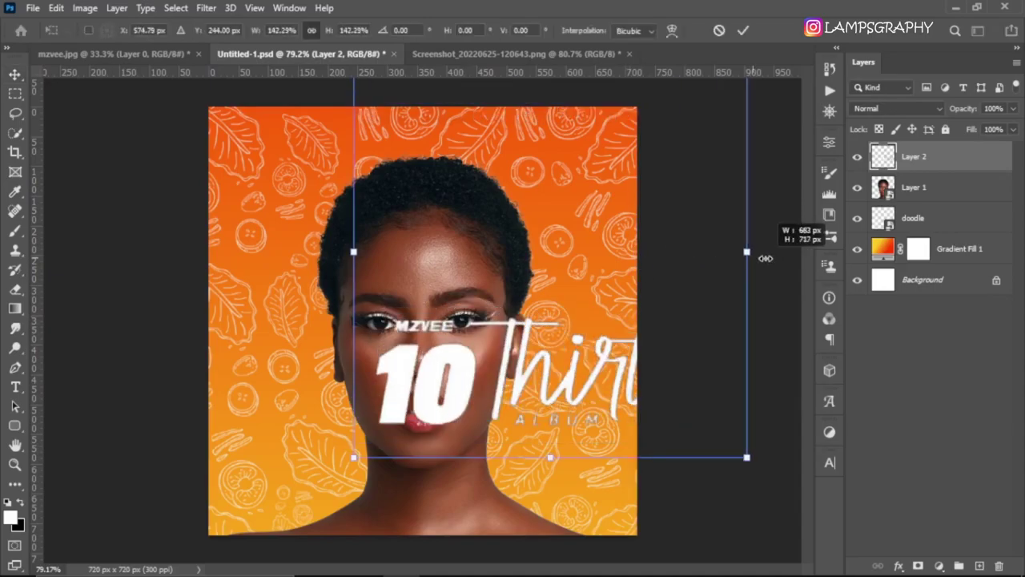
{"action": "mouse_move", "coordinate": [528, 360]}
{"action": "left_mouse_down"}
{"action": "mouse_move", "coordinate": [424, 484]}
{"action": "mouse_move", "coordinate": [397, 475]}
{"action": "left_mouse_up"}
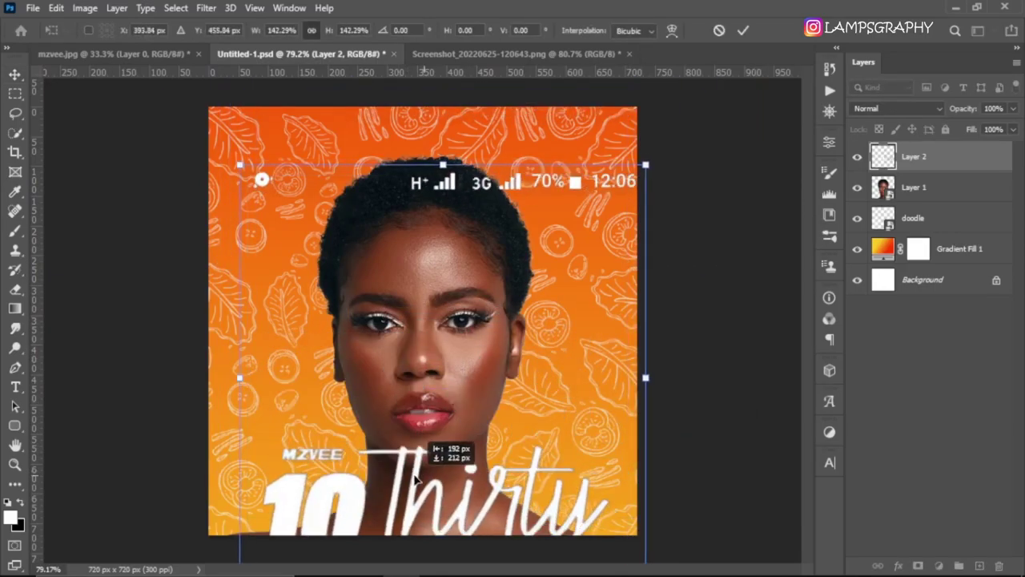
{"action": "left_click", "coordinate": [745, 32]}
- Erase the phone status-bar text and nudge the logo up slightly
{"action": "key", "text": "e"}
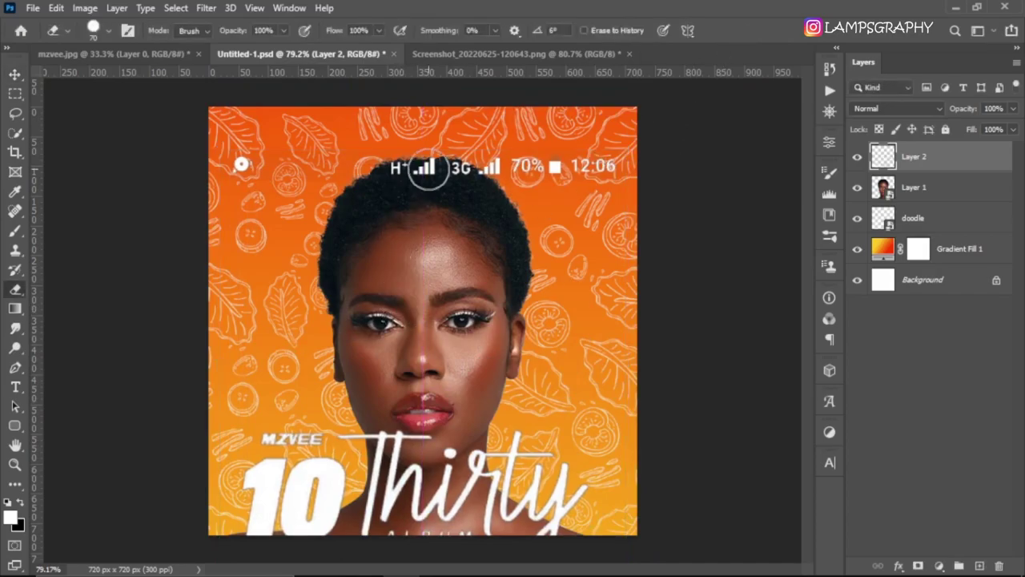
{"action": "key", "text": "bracketright"}
{"action": "key", "text": "bracketright"}
{"action": "key", "text": "bracketright"}
{"action": "left_click_drag", "start_coordinate": [617, 166], "coordinate": [300, 184]}
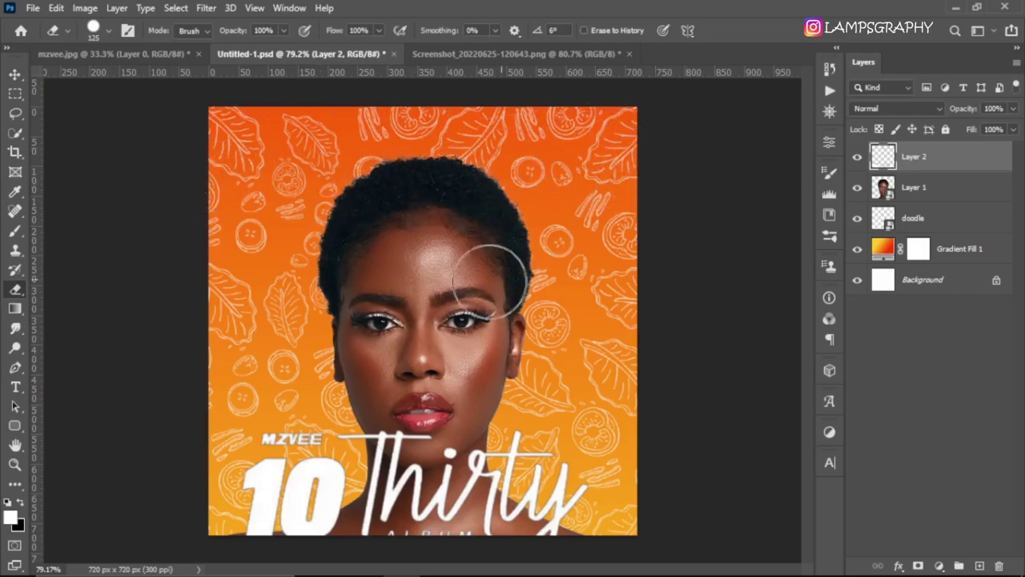
{"action": "key", "text": "v"}
{"action": "mouse_move", "coordinate": [340, 512]}
{"action": "left_mouse_down"}
{"action": "mouse_move", "coordinate": [332, 443]}
{"action": "mouse_move", "coordinate": [340, 445]}
{"action": "left_mouse_up"}
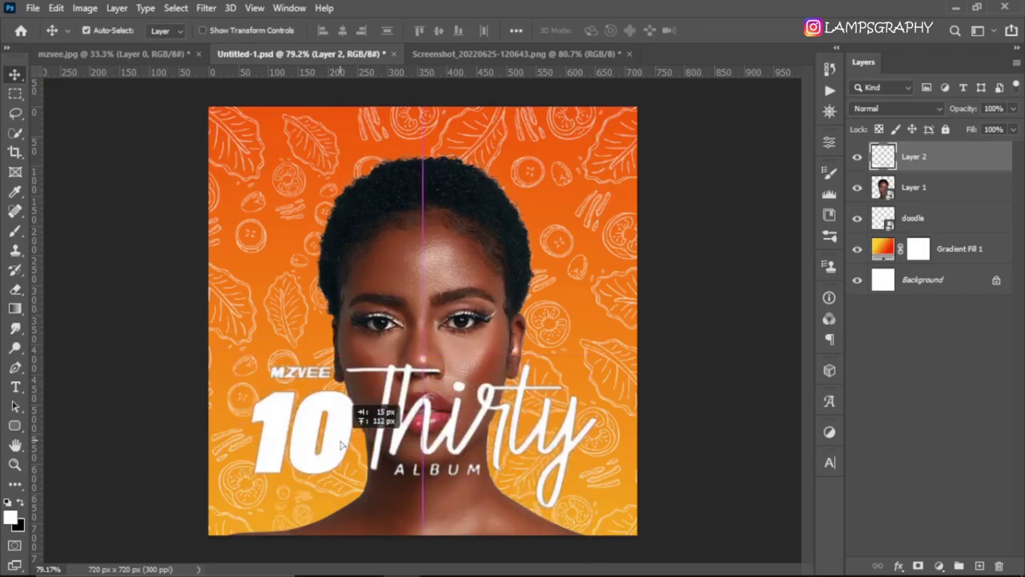
- Widen the logo to about 106%
{"action": "key", "text": "ctrl+t"}
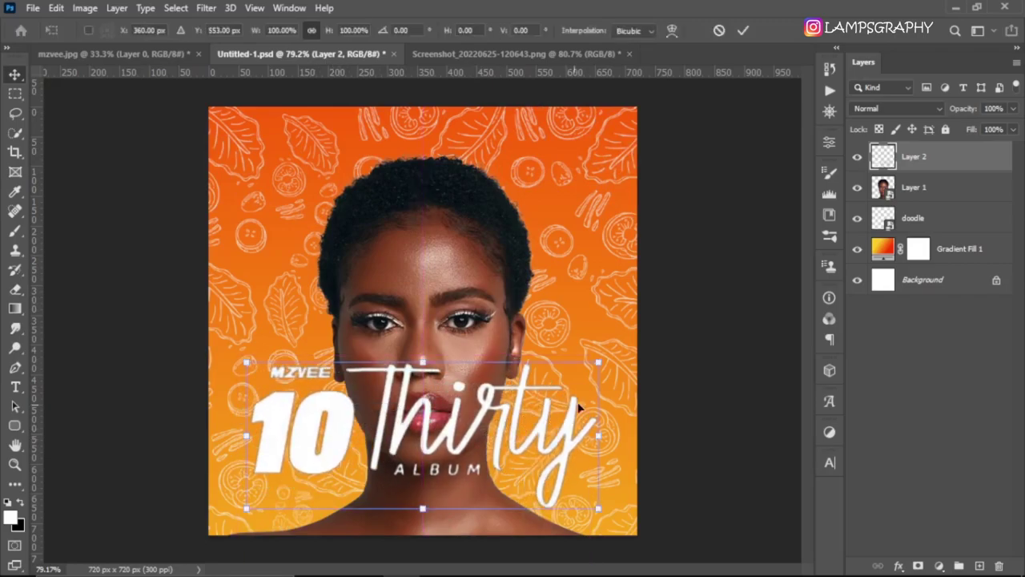
{"action": "mouse_move", "coordinate": [609, 437]}
{"action": "left_mouse_down"}
{"action": "mouse_move", "coordinate": [622, 437]}
{"action": "mouse_move", "coordinate": [558, 446]}
{"action": "left_mouse_up"}
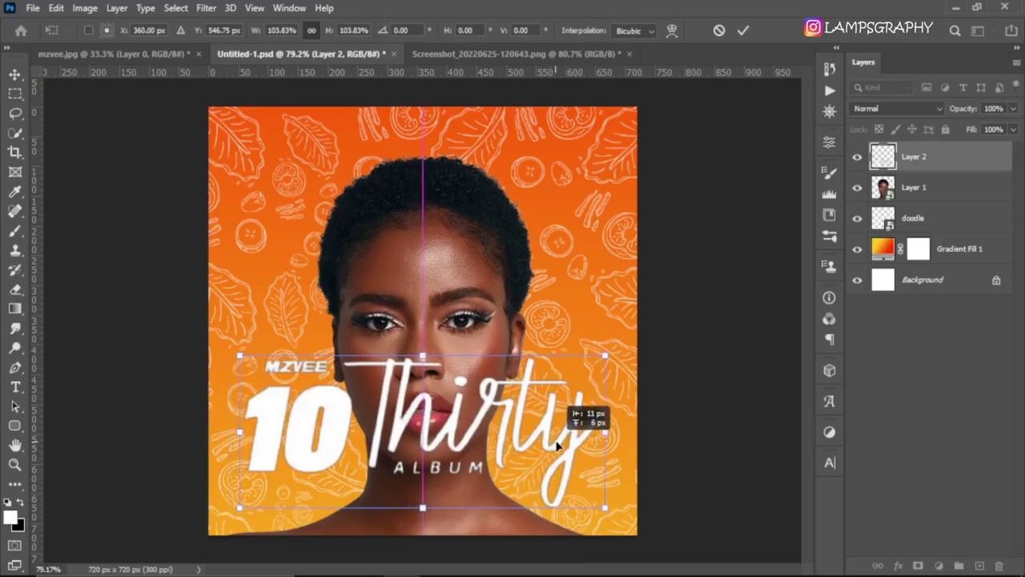
{"action": "left_click", "coordinate": [742, 32]}
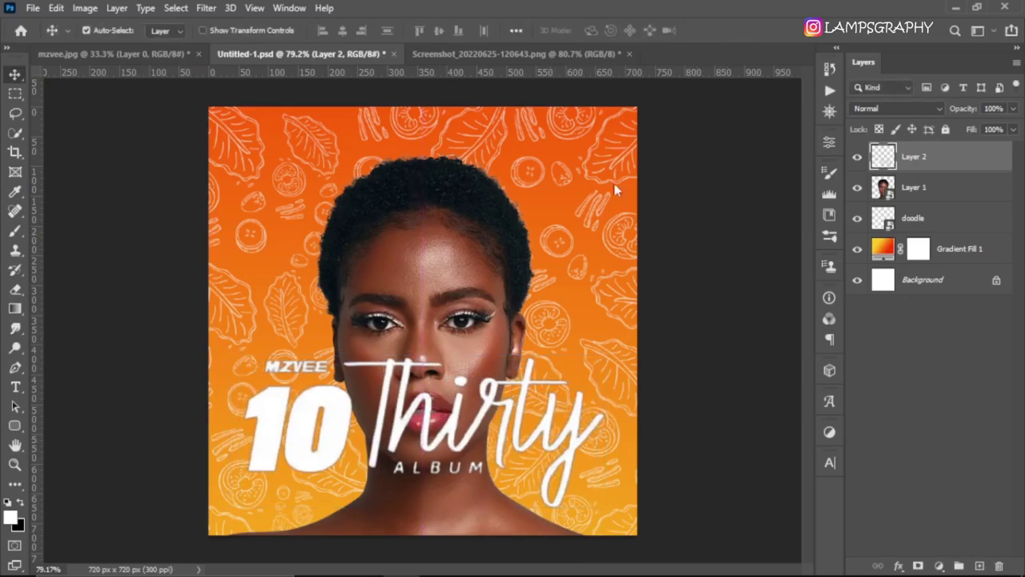
- Erase the small MZVEE wordmark above the 10 with a smaller eraser
{"action": "key", "text": "e"}
{"action": "key", "text": "bracketleft"}
{"action": "key", "text": "bracketleft"}
{"action": "key", "text": "bracketleft"}
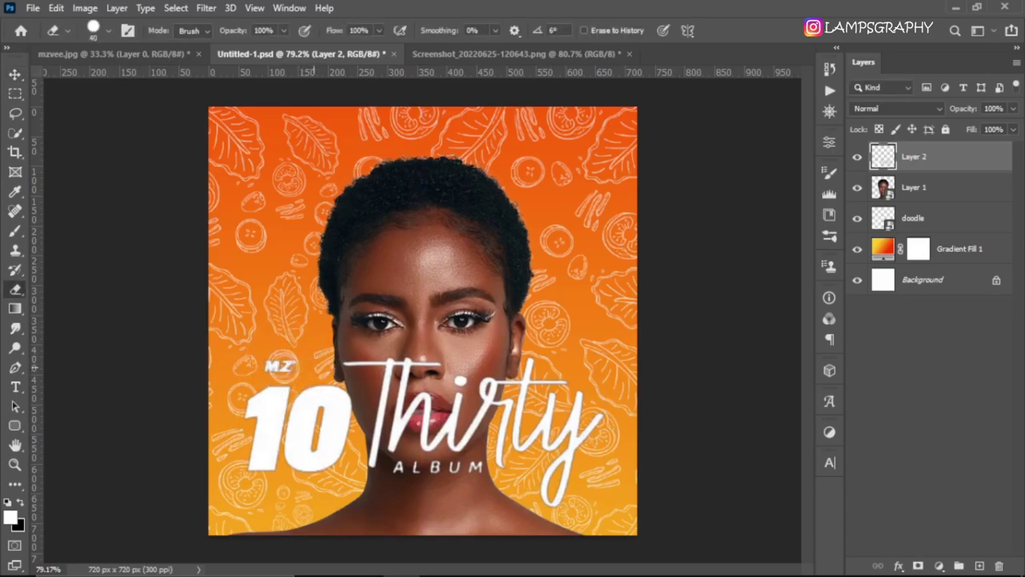
{"action": "left_click_drag", "start_coordinate": [298, 366], "coordinate": [273, 366]}
- Rename the logo layer text1, duplicate it, and hide the original below Layer 1
{"action": "double_click", "coordinate": [913, 157]}
{"action": "type", "text": "text"}
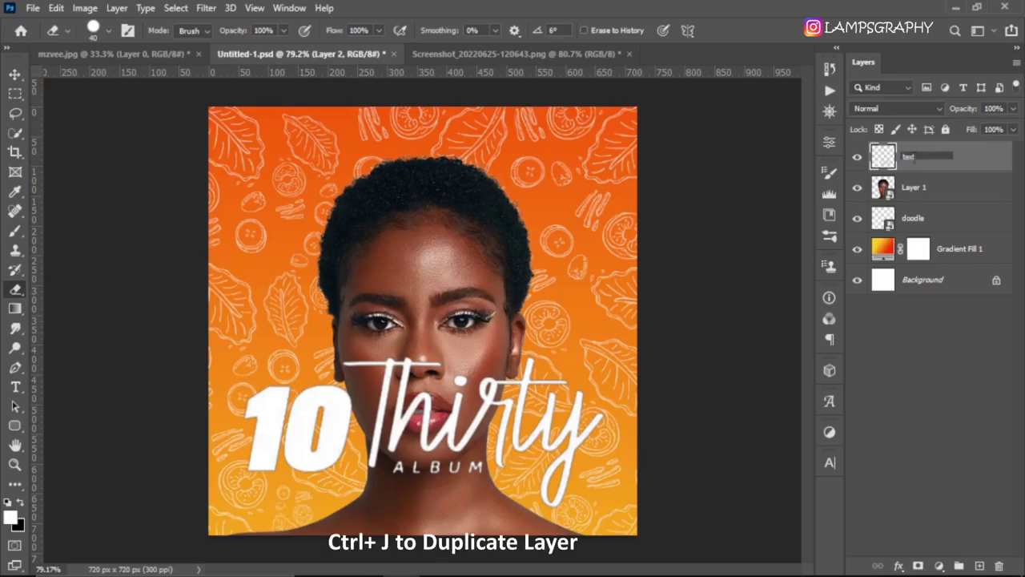
{"action": "type", "text": "1"}
{"action": "key", "text": "Return"}
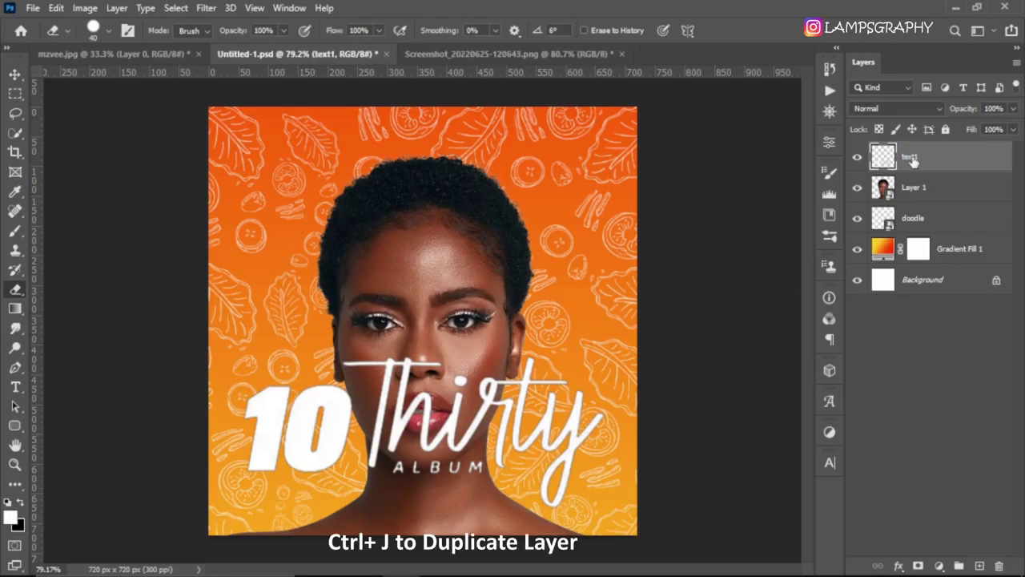
{"action": "key", "text": "ctrl+j"}
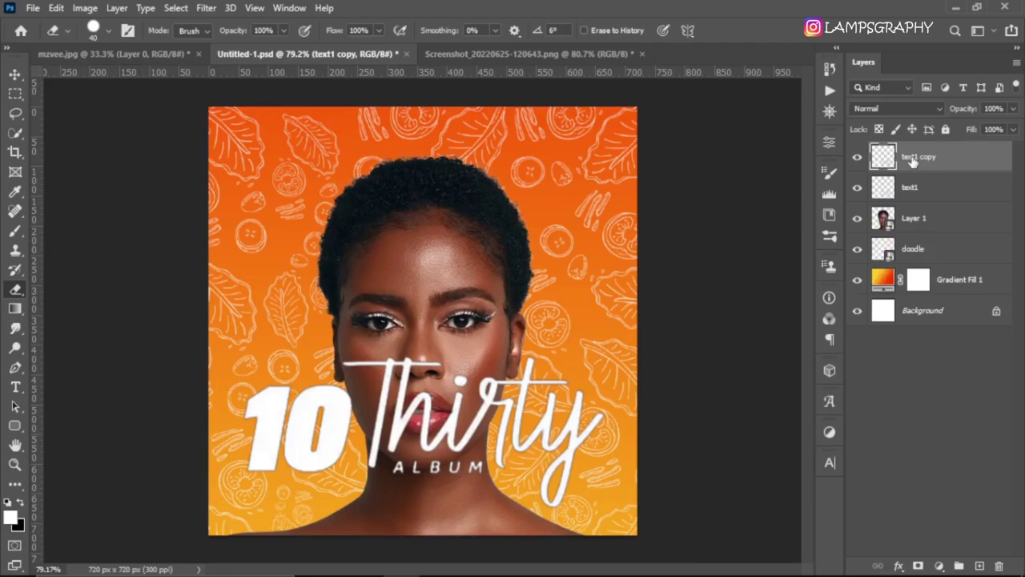
{"action": "left_click_drag", "start_coordinate": [925, 184], "coordinate": [926, 223]}
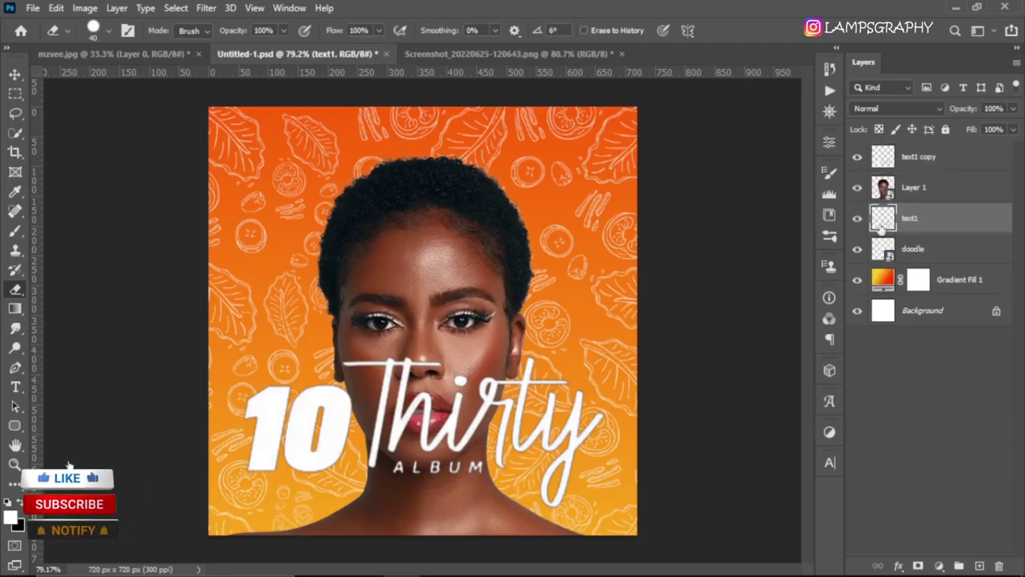
{"action": "left_click", "coordinate": [858, 219]}
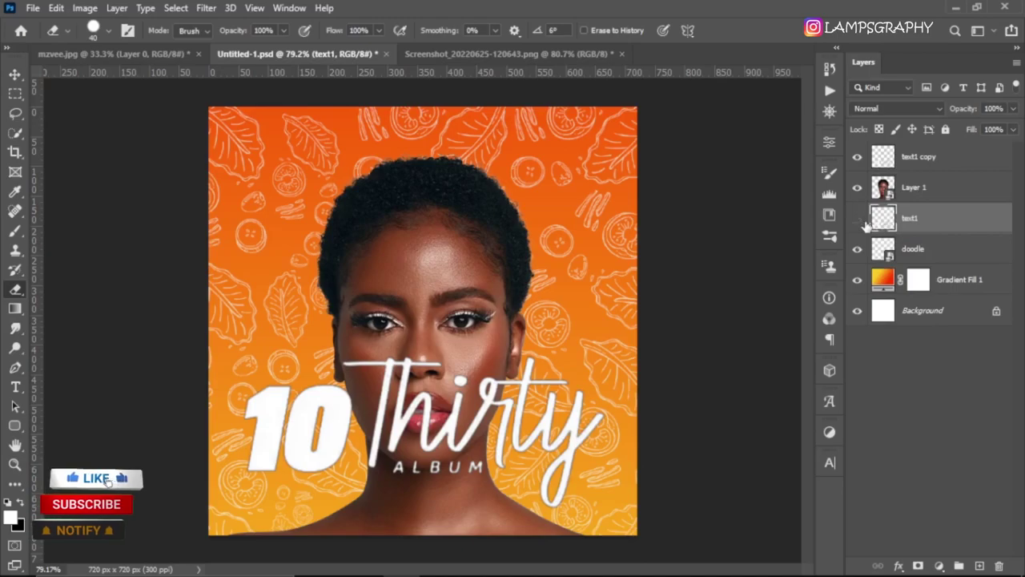
- Open Blending Options for the text1 copy layer
{"action": "left_click", "coordinate": [922, 160]}
{"action": "right_click", "coordinate": [920, 172]}
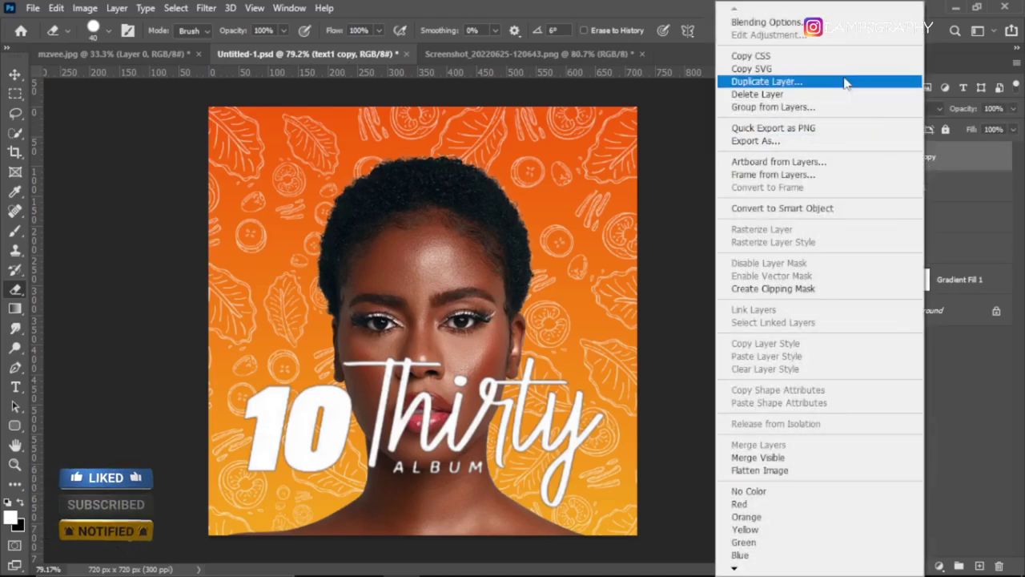
{"action": "left_click", "coordinate": [824, 26]}
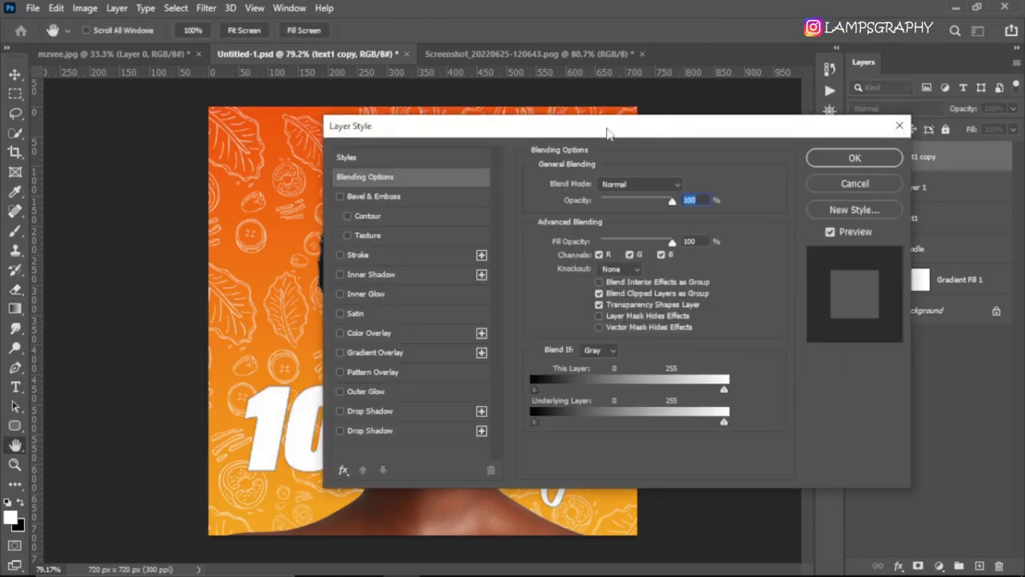
- Add Bevel & Emboss to the logo with Size about 193 and Soften 0
{"action": "left_click_drag", "start_coordinate": [606, 132], "coordinate": [841, 118]}
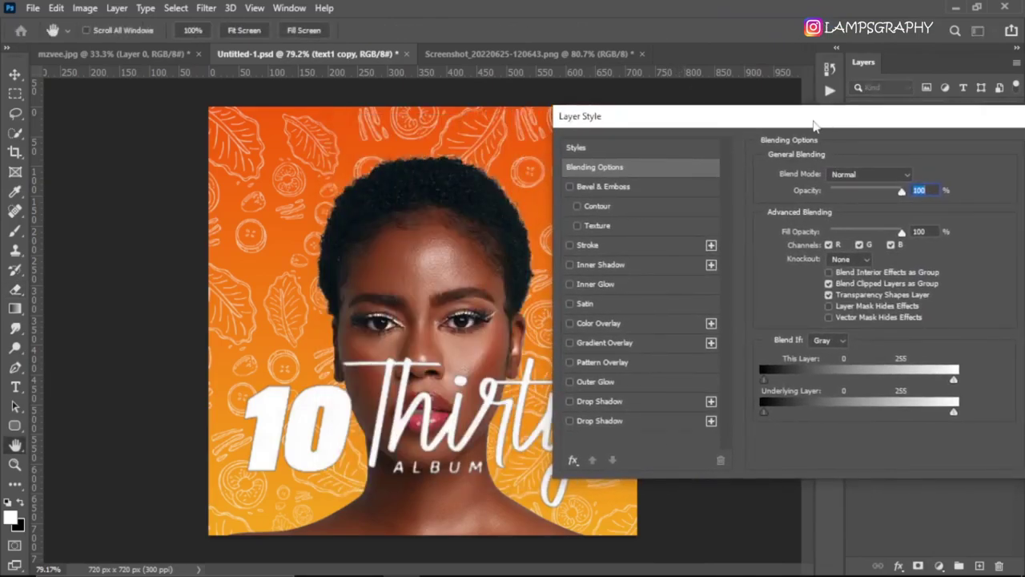
{"action": "left_click", "coordinate": [570, 187]}
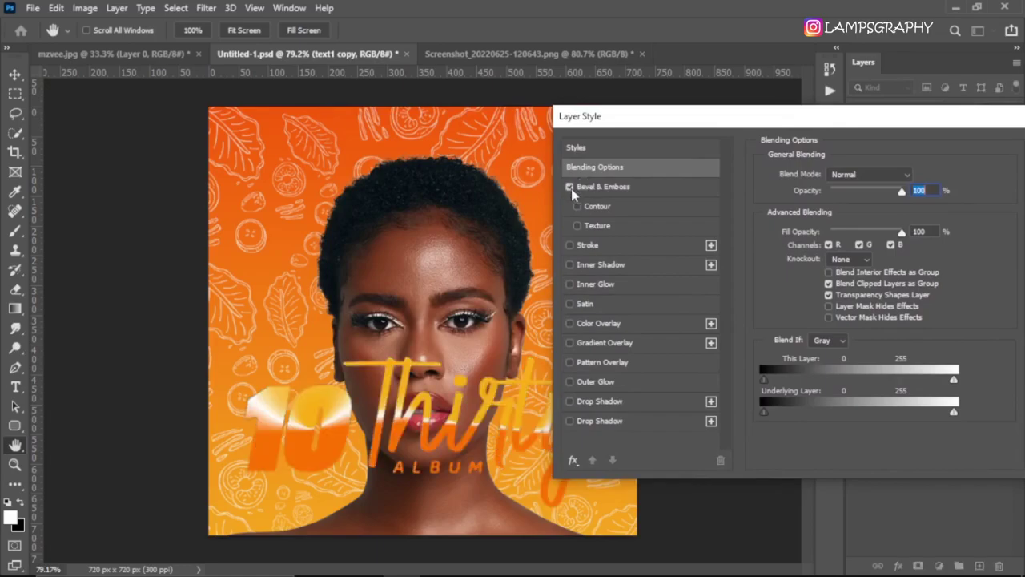
{"action": "left_click", "coordinate": [611, 190]}
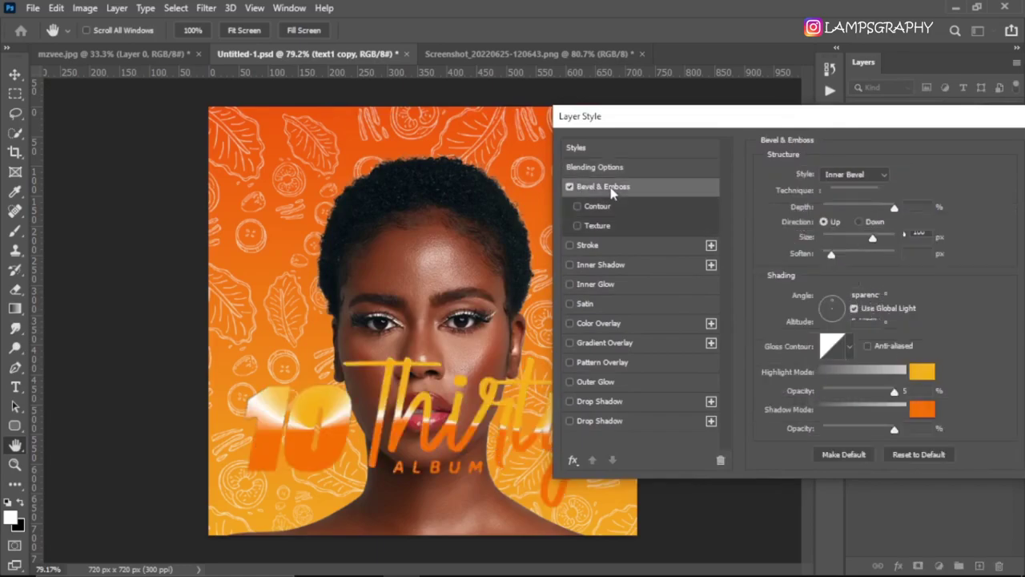
{"action": "left_click", "coordinate": [857, 253]}
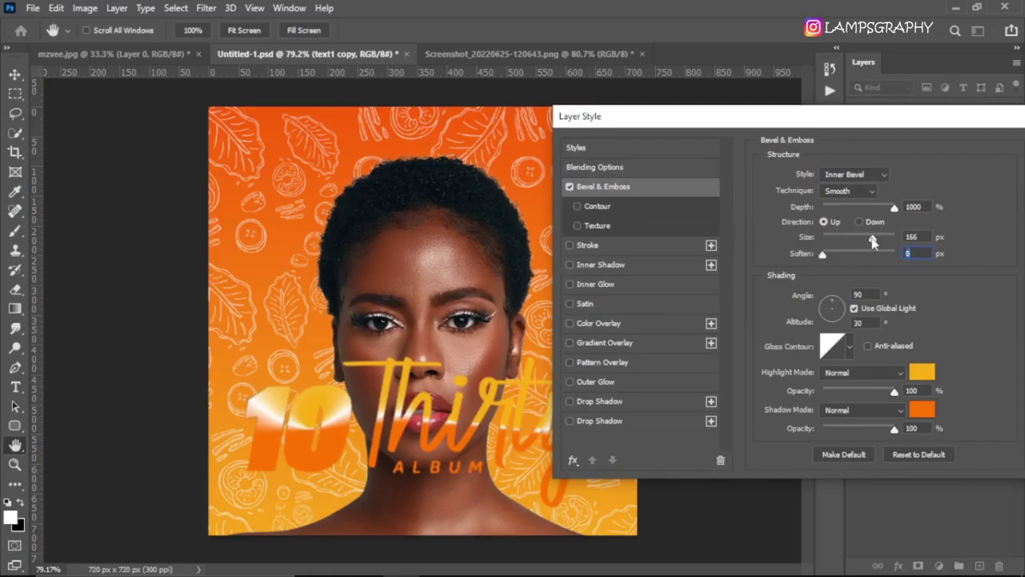
{"action": "mouse_move", "coordinate": [873, 242]}
{"action": "left_mouse_down"}
{"action": "mouse_move", "coordinate": [905, 250]}
{"action": "mouse_move", "coordinate": [878, 238]}
{"action": "left_mouse_up"}
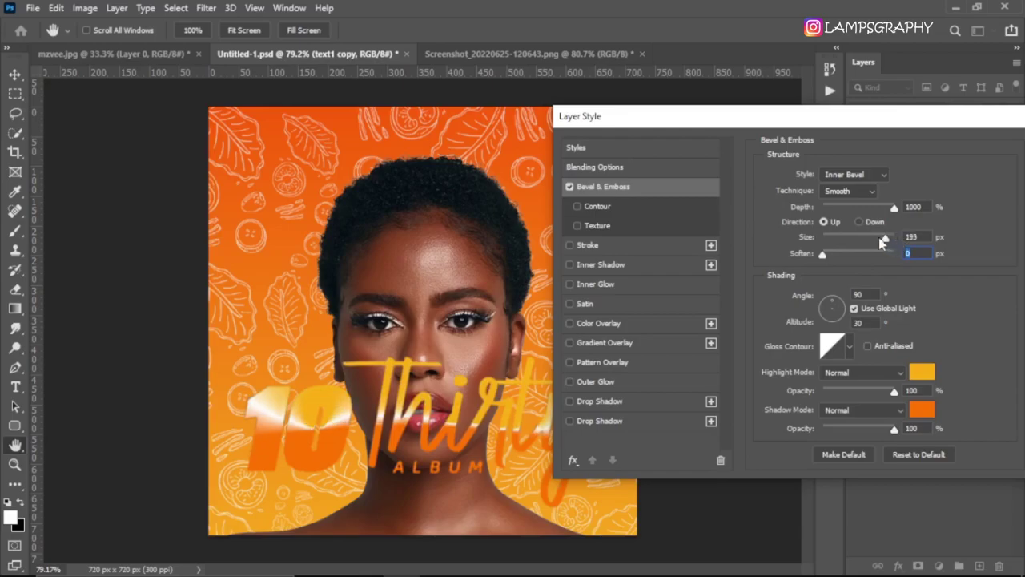
- Add a Drop Shadow with Opacity 93, Distance 7 and Spread 13, then apply the style
{"action": "left_click", "coordinate": [584, 402]}
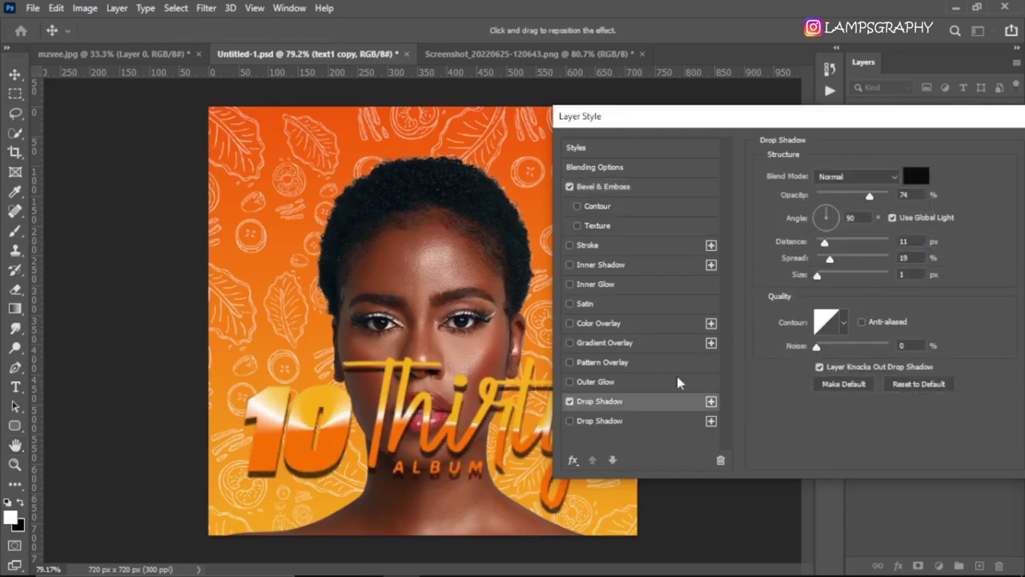
{"action": "left_click_drag", "start_coordinate": [829, 260], "coordinate": [822, 243]}
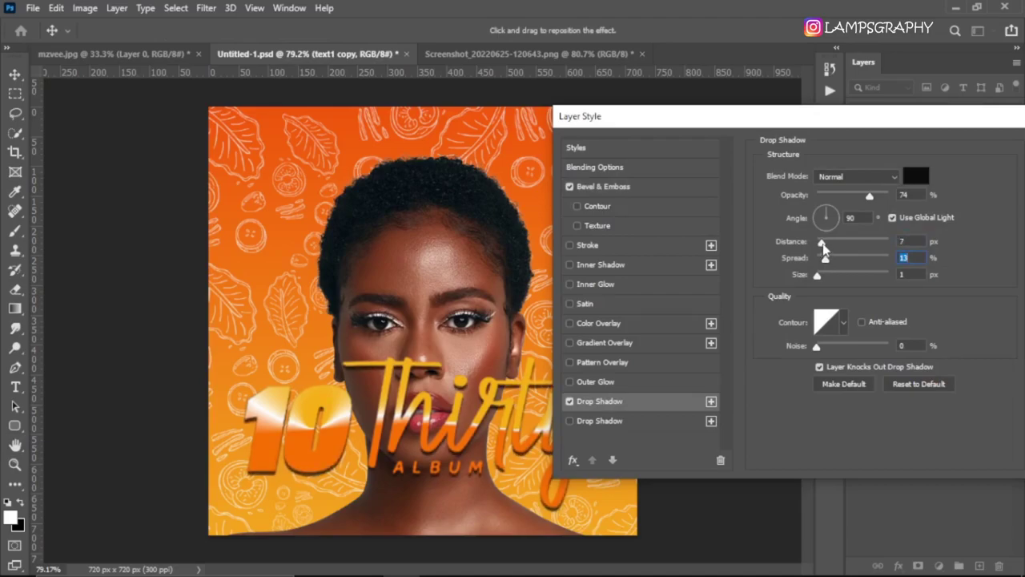
{"action": "left_click", "coordinate": [823, 243]}
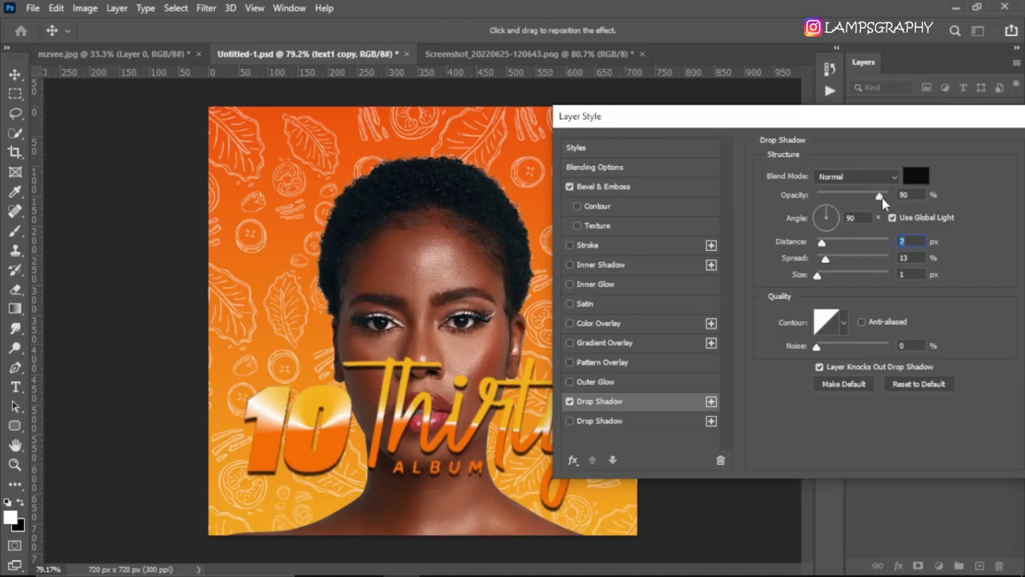
{"action": "left_click_drag", "start_coordinate": [882, 197], "coordinate": [886, 197]}
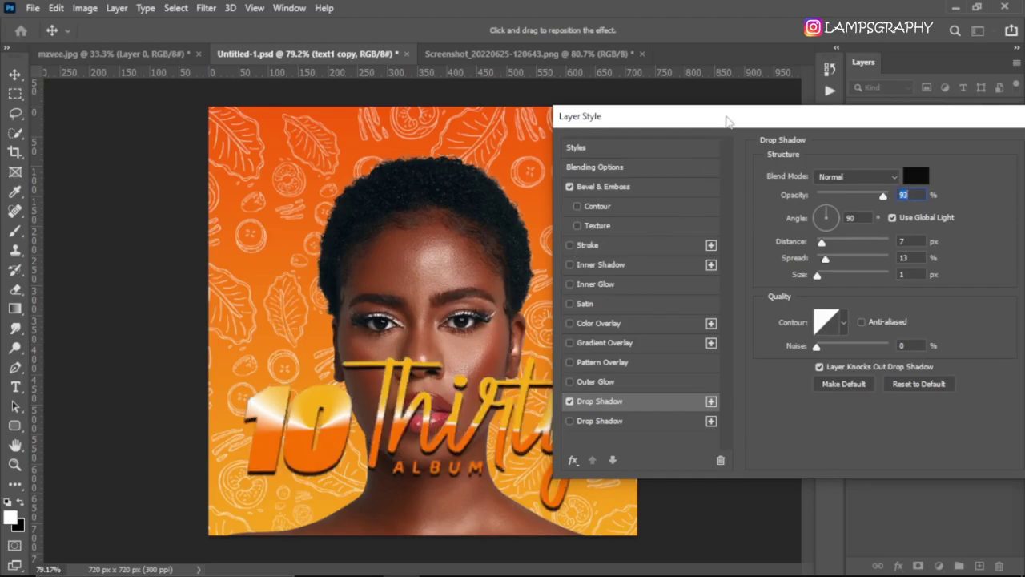
{"action": "left_click_drag", "start_coordinate": [713, 116], "coordinate": [575, 126]}
{"action": "left_click", "coordinate": [943, 159]}
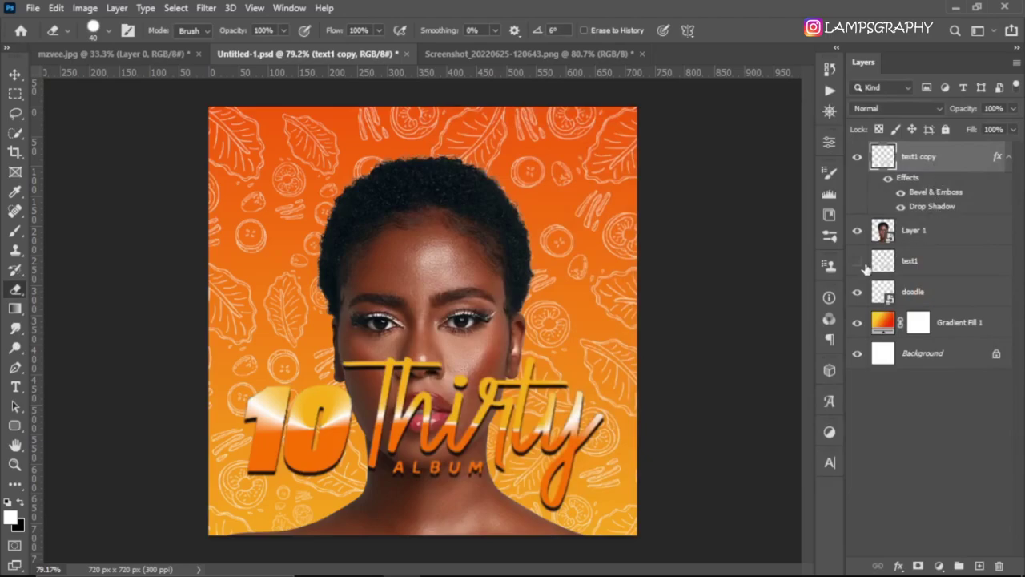
- Show the original text1 layer, compare it against the styled copy, and add a layer mask to text1 copy
{"action": "left_click", "coordinate": [897, 267]}
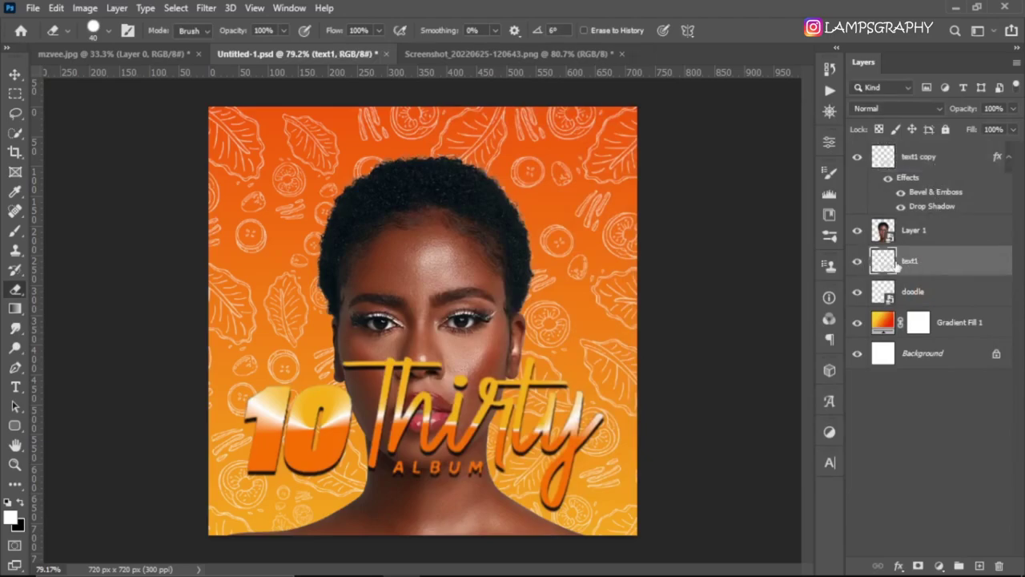
{"action": "left_click", "coordinate": [925, 166]}
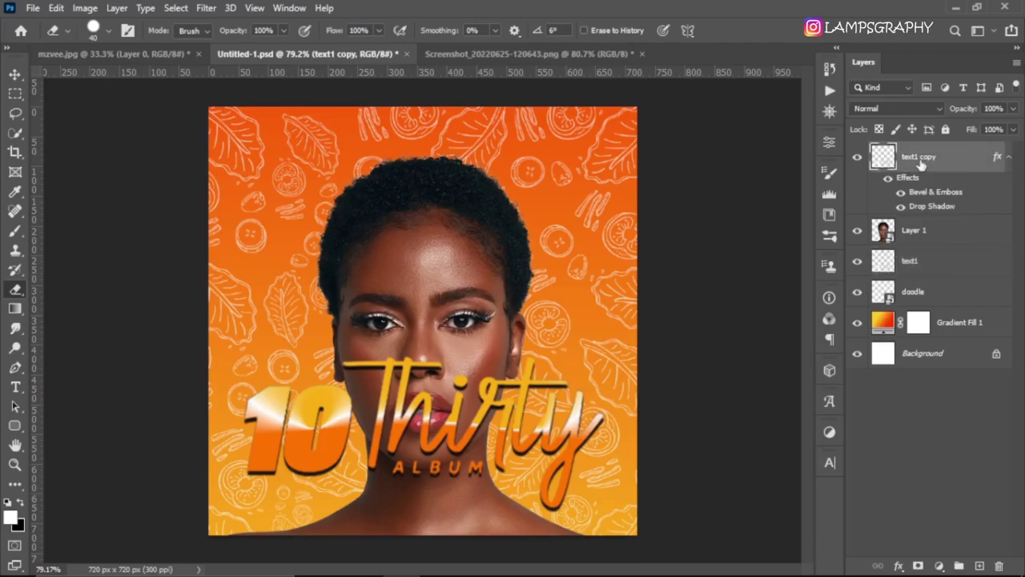
{"action": "left_click", "coordinate": [857, 160]}
{"action": "left_click", "coordinate": [856, 160]}
{"action": "left_click", "coordinate": [918, 565]}
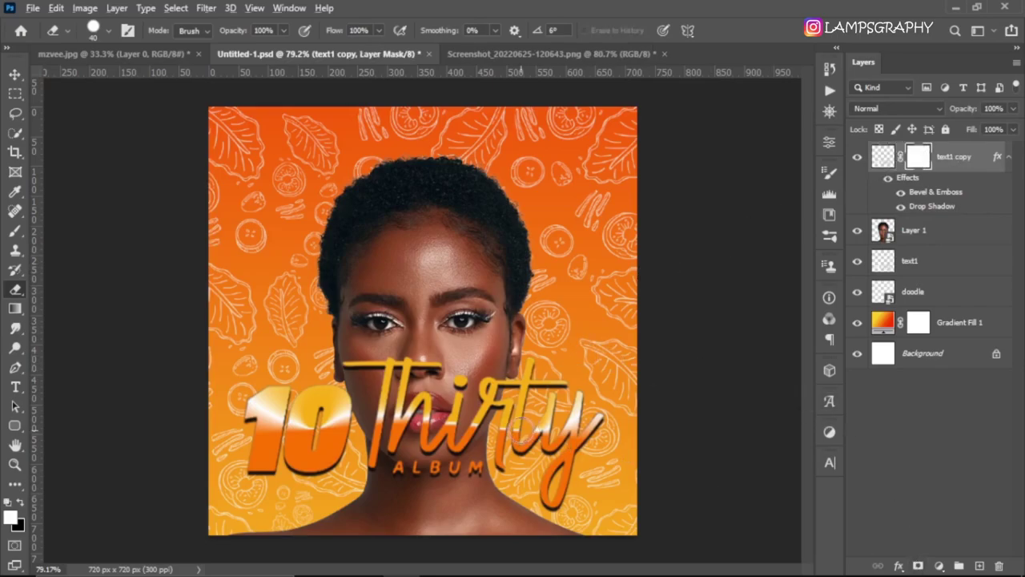
- Mask the orange styling off the 'y' so it shows plain white
{"action": "scroll", "coordinate": [529, 425], "scroll_direction": "up", "scroll_amount": 2}
{"action": "scroll", "coordinate": [549, 423], "scroll_direction": "up", "scroll_amount": 1}
{"action": "scroll", "coordinate": [553, 400], "scroll_direction": "up", "scroll_amount": 1}
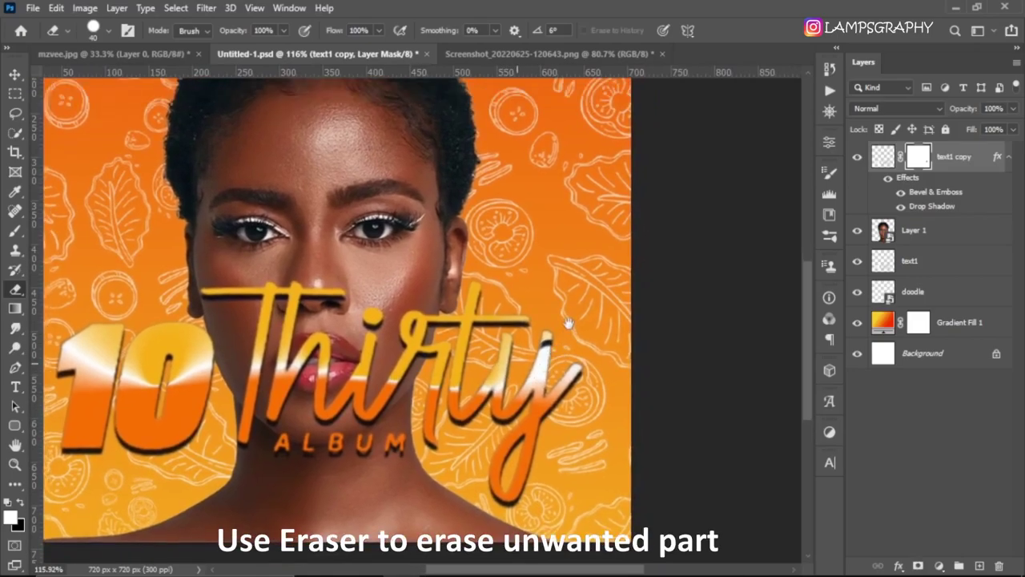
{"action": "mouse_move", "coordinate": [558, 381]}
{"action": "left_mouse_down"}
{"action": "mouse_move", "coordinate": [506, 258]}
{"action": "mouse_move", "coordinate": [520, 227]}
{"action": "left_mouse_up"}
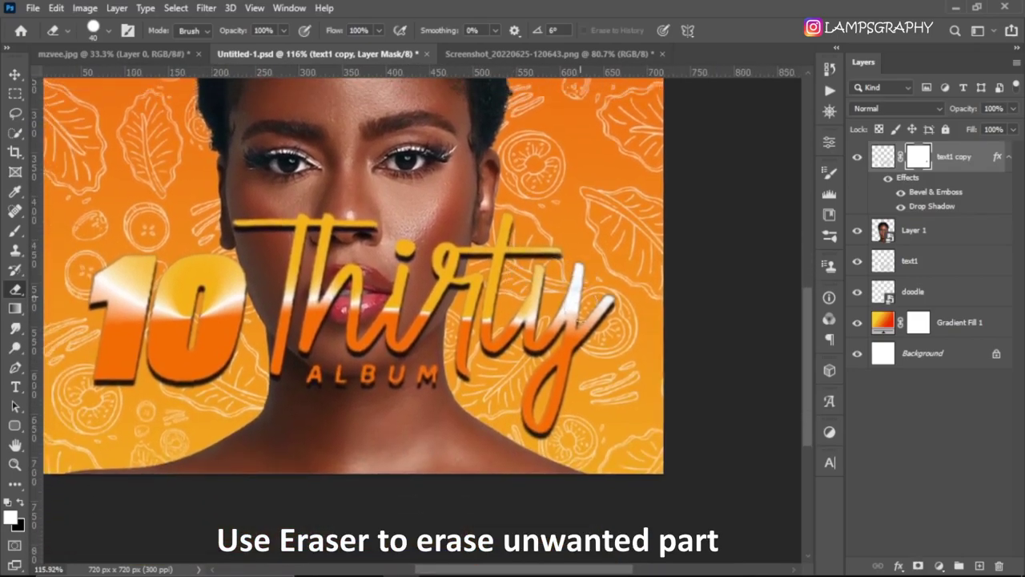
{"action": "mouse_move", "coordinate": [568, 344]}
{"action": "left_mouse_down"}
{"action": "mouse_move", "coordinate": [582, 339]}
{"action": "mouse_move", "coordinate": [529, 436]}
{"action": "left_mouse_up"}
{"action": "key", "text": "bracketleft"}
{"action": "key", "text": "bracketleft"}
{"action": "key", "text": "bracketleft"}
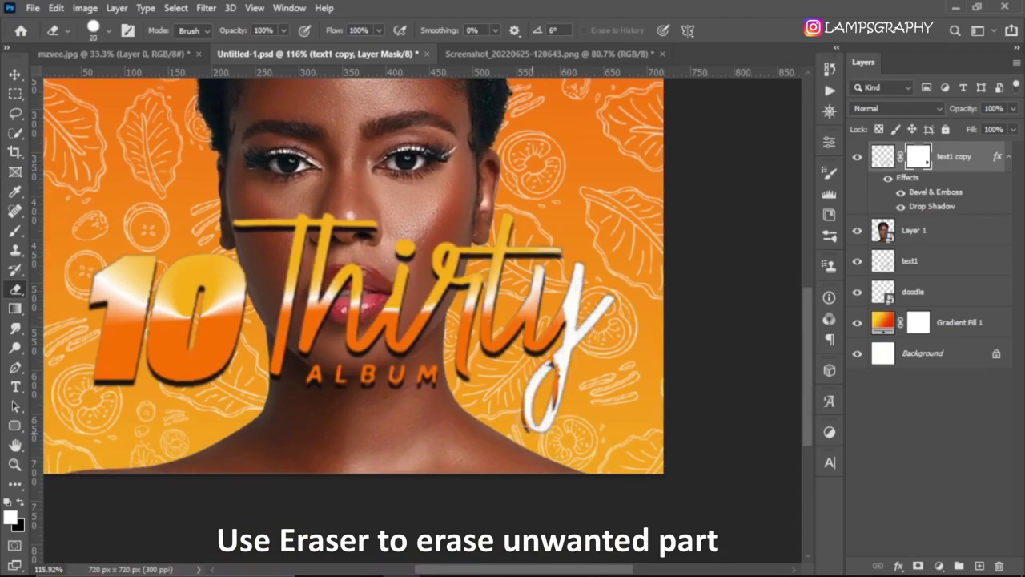
{"action": "mouse_move", "coordinate": [552, 398]}
{"action": "left_mouse_down"}
{"action": "mouse_move", "coordinate": [566, 346]}
{"action": "mouse_move", "coordinate": [560, 316]}
{"action": "mouse_move", "coordinate": [532, 339]}
{"action": "mouse_move", "coordinate": [530, 324]}
{"action": "mouse_move", "coordinate": [536, 276]}
{"action": "mouse_move", "coordinate": [559, 253]}
{"action": "mouse_move", "coordinate": [515, 233]}
{"action": "mouse_move", "coordinate": [513, 216]}
{"action": "mouse_move", "coordinate": [483, 257]}
{"action": "mouse_move", "coordinate": [471, 253]}
{"action": "mouse_move", "coordinate": [517, 340]}
{"action": "mouse_move", "coordinate": [485, 351]}
{"action": "mouse_move", "coordinate": [458, 284]}
{"action": "mouse_move", "coordinate": [485, 316]}
{"action": "left_mouse_up"}
- Mask the styling from the 'r'-'t' join and the numeral 1, resizing the brush as needed
{"action": "scroll", "coordinate": [483, 303], "scroll_direction": "up", "scroll_amount": 2}
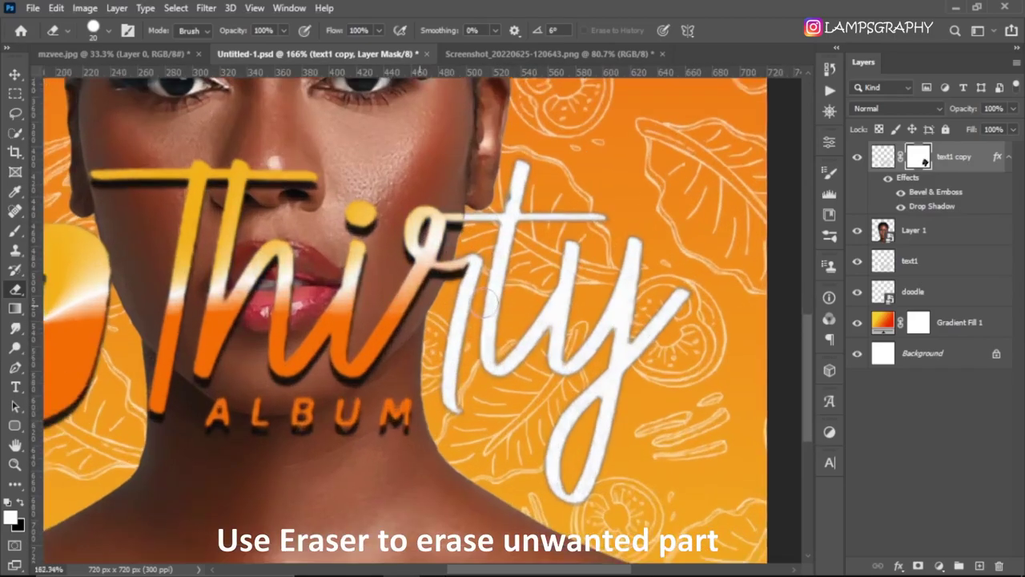
{"action": "scroll", "coordinate": [486, 302], "scroll_direction": "up", "scroll_amount": 3}
{"action": "key", "text": "bracketleft"}
{"action": "key", "text": "bracketleft"}
{"action": "key", "text": "bracketleft"}
{"action": "left_click_drag", "start_coordinate": [461, 236], "coordinate": [430, 267]}
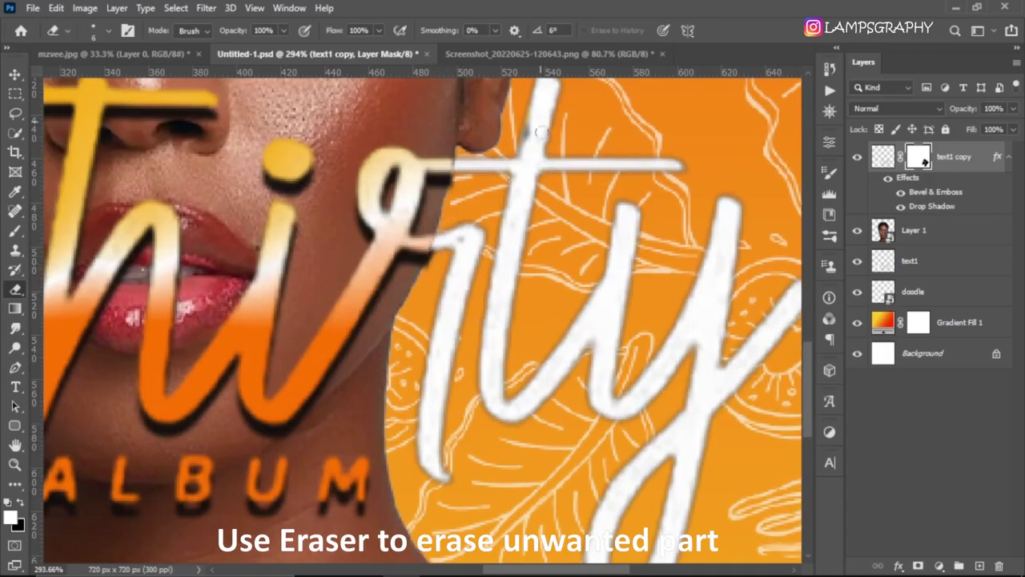
{"action": "scroll", "coordinate": [529, 232], "scroll_direction": "up", "scroll_amount": 3}
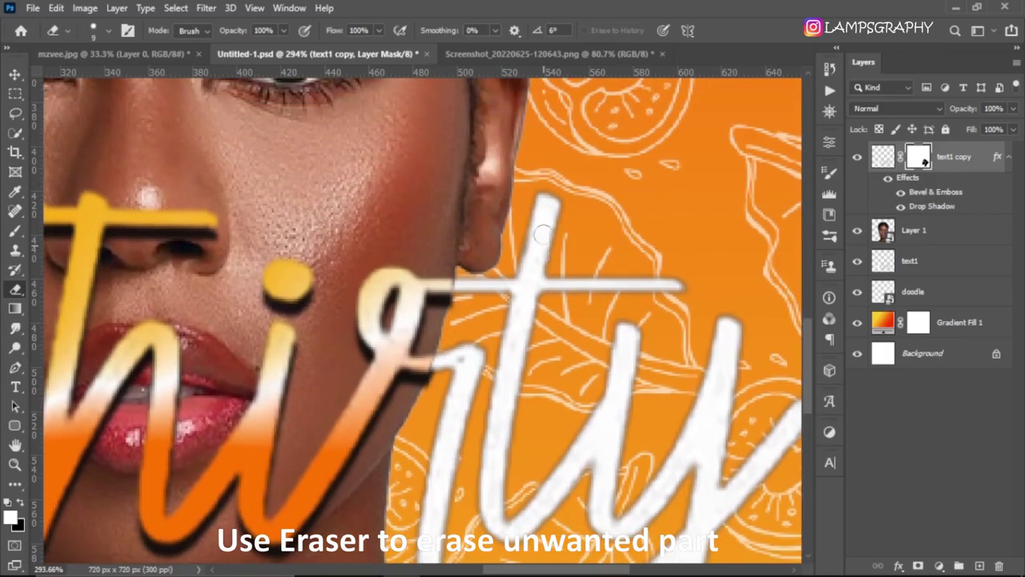
{"action": "scroll", "coordinate": [218, 272], "scroll_direction": "left", "scroll_amount": 10}
{"action": "key", "text": "bracketright"}
{"action": "key", "text": "bracketright"}
{"action": "mouse_move", "coordinate": [200, 345]}
{"action": "left_mouse_down"}
{"action": "mouse_move", "coordinate": [242, 222]}
{"action": "mouse_move", "coordinate": [183, 320]}
{"action": "mouse_move", "coordinate": [128, 505]}
{"action": "mouse_move", "coordinate": [195, 475]}
{"action": "mouse_move", "coordinate": [469, 248]}
{"action": "mouse_move", "coordinate": [393, 229]}
{"action": "mouse_move", "coordinate": [393, 274]}
{"action": "mouse_move", "coordinate": [258, 500]}
{"action": "mouse_move", "coordinate": [401, 411]}
{"action": "mouse_move", "coordinate": [446, 344]}
{"action": "mouse_move", "coordinate": [473, 343]}
{"action": "mouse_move", "coordinate": [447, 374]}
{"action": "left_mouse_up"}
- Enlarge the erasing brush to 40 and zoom around to review the masked logo
{"action": "scroll", "coordinate": [447, 374], "scroll_direction": "down", "scroll_amount": 5}
{"action": "scroll", "coordinate": [362, 391], "scroll_direction": "up", "scroll_amount": 2}
{"action": "scroll", "coordinate": [362, 391], "scroll_direction": "up", "scroll_amount": 1}
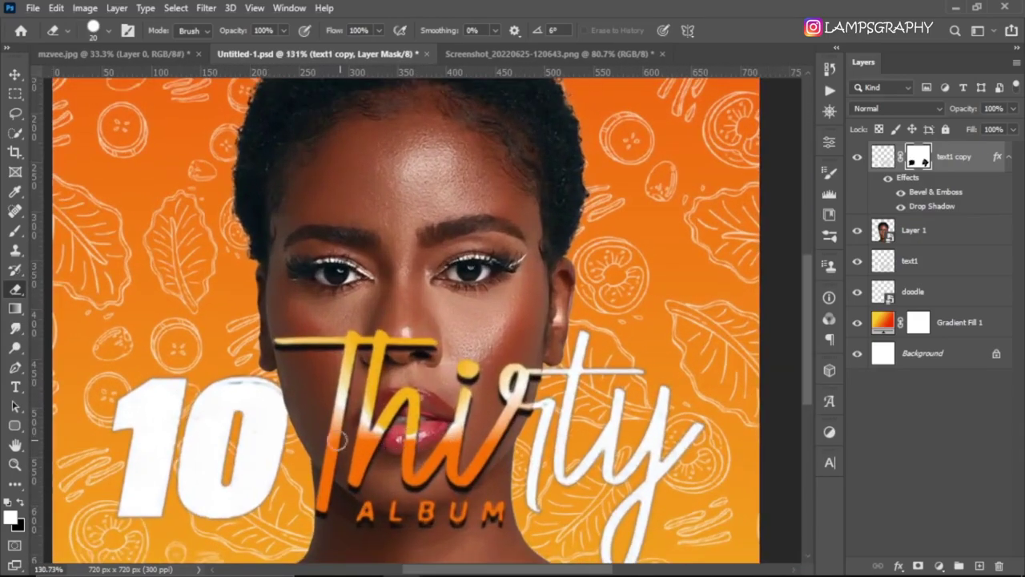
{"action": "scroll", "coordinate": [362, 391], "scroll_direction": "up", "scroll_amount": 1}
{"action": "key", "text": "bracketright"}
{"action": "key", "text": "bracketright"}
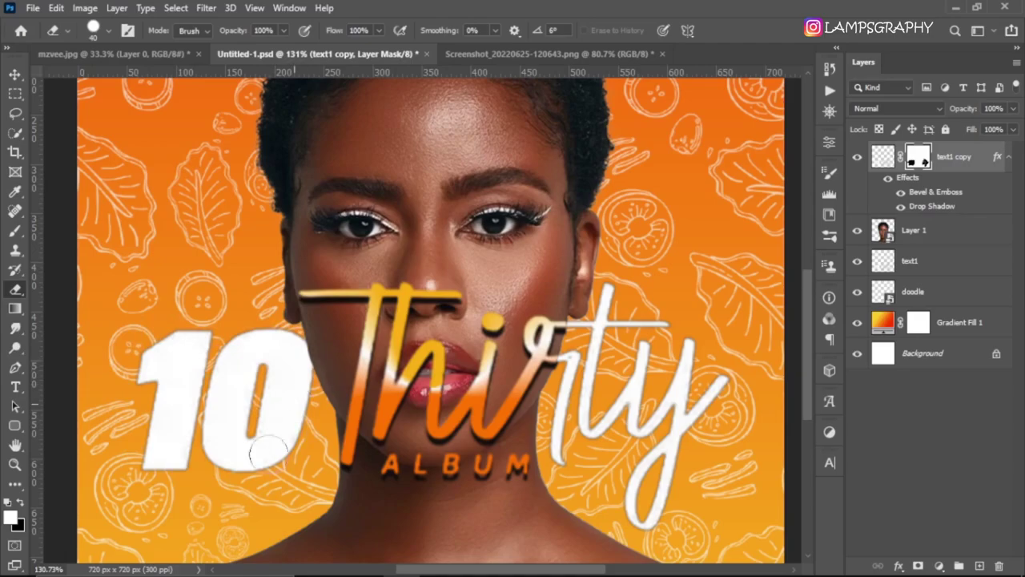
{"action": "scroll", "coordinate": [248, 458], "scroll_direction": "down", "scroll_amount": 2}
{"action": "scroll", "coordinate": [249, 458], "scroll_direction": "down", "scroll_amount": 4}
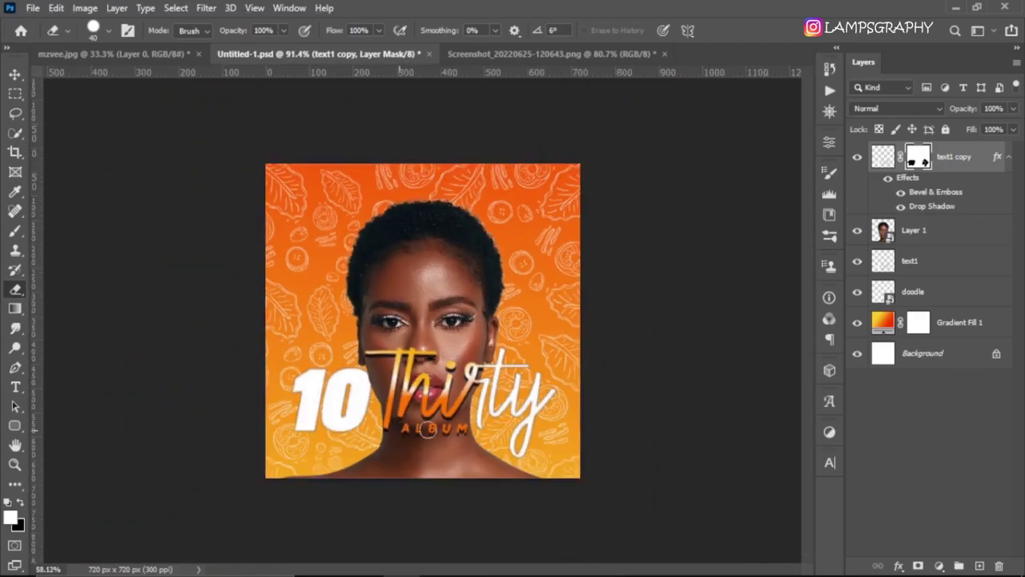
{"action": "scroll", "coordinate": [462, 344], "scroll_direction": "up", "scroll_amount": 1}
{"action": "scroll", "coordinate": [461, 344], "scroll_direction": "up", "scroll_amount": 2}
{"action": "scroll", "coordinate": [461, 344], "scroll_direction": "up", "scroll_amount": 2}
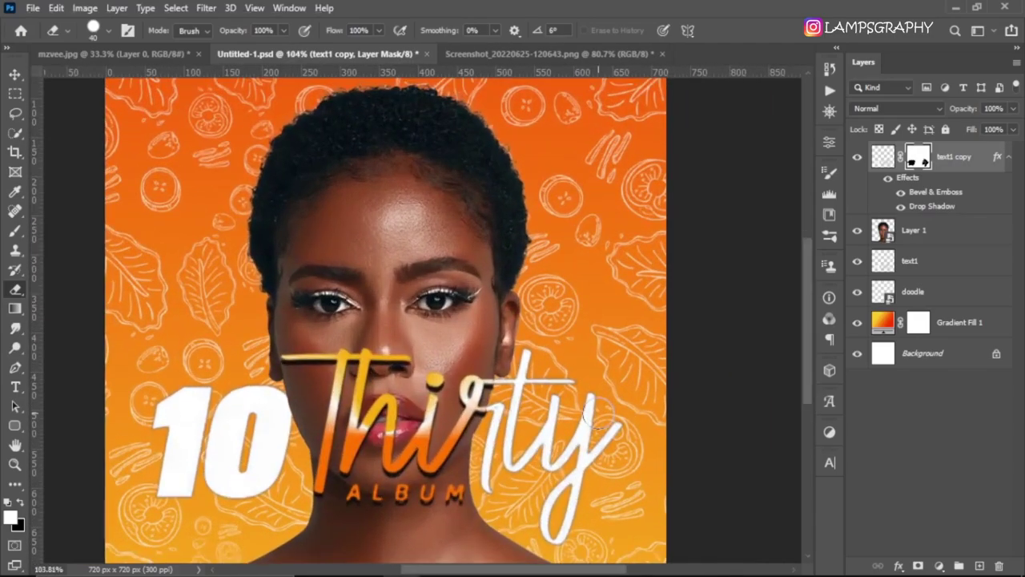
{"action": "scroll", "coordinate": [583, 421], "scroll_direction": "down", "scroll_amount": 1}
{"action": "scroll", "coordinate": [583, 421], "scroll_direction": "down", "scroll_amount": 1}
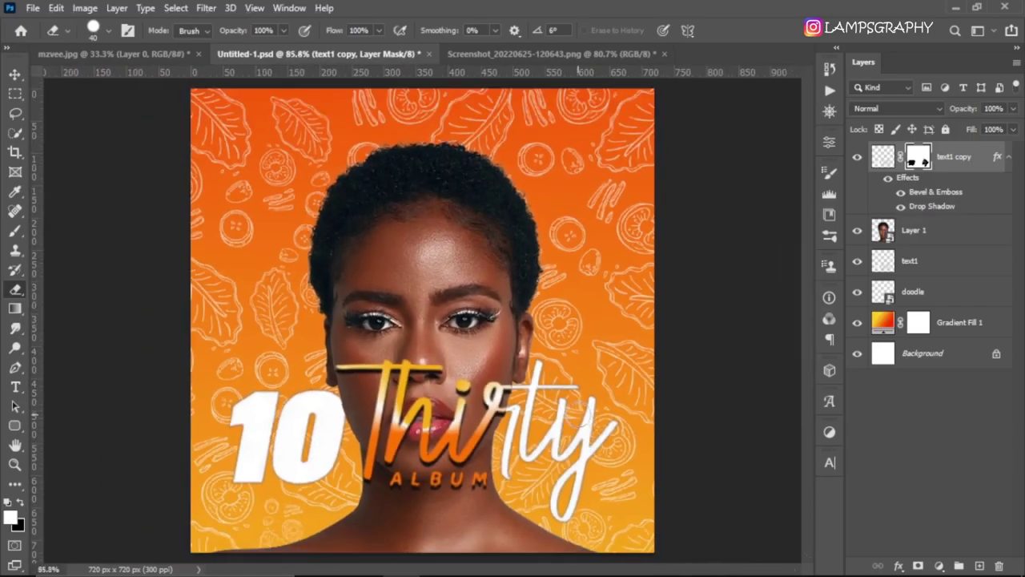
{"action": "scroll", "coordinate": [574, 406], "scroll_direction": "down", "scroll_amount": 1}
- Give text1 an Inner Glow and a 100%-opacity Drop Shadow through Blending Options
{"action": "left_click", "coordinate": [947, 262]}
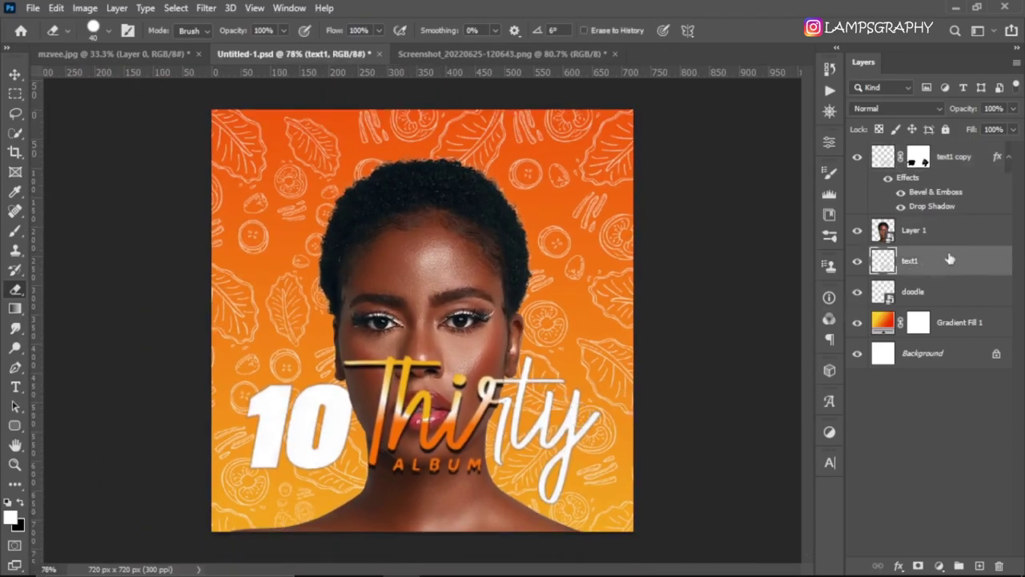
{"action": "right_click", "coordinate": [942, 265]}
{"action": "left_click", "coordinate": [833, 23]}
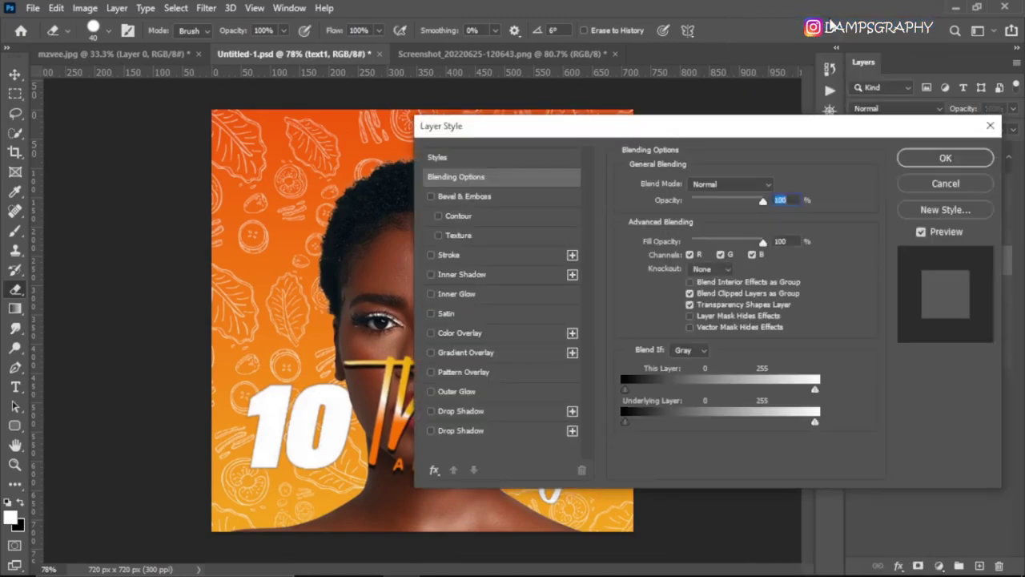
{"action": "left_click_drag", "start_coordinate": [643, 130], "coordinate": [700, 120]}
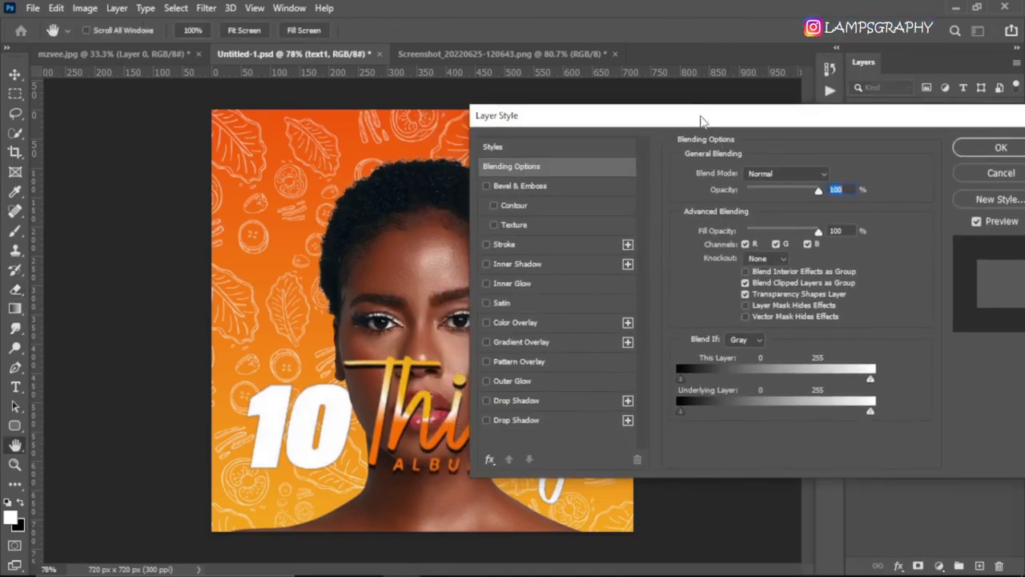
{"action": "left_click", "coordinate": [510, 284]}
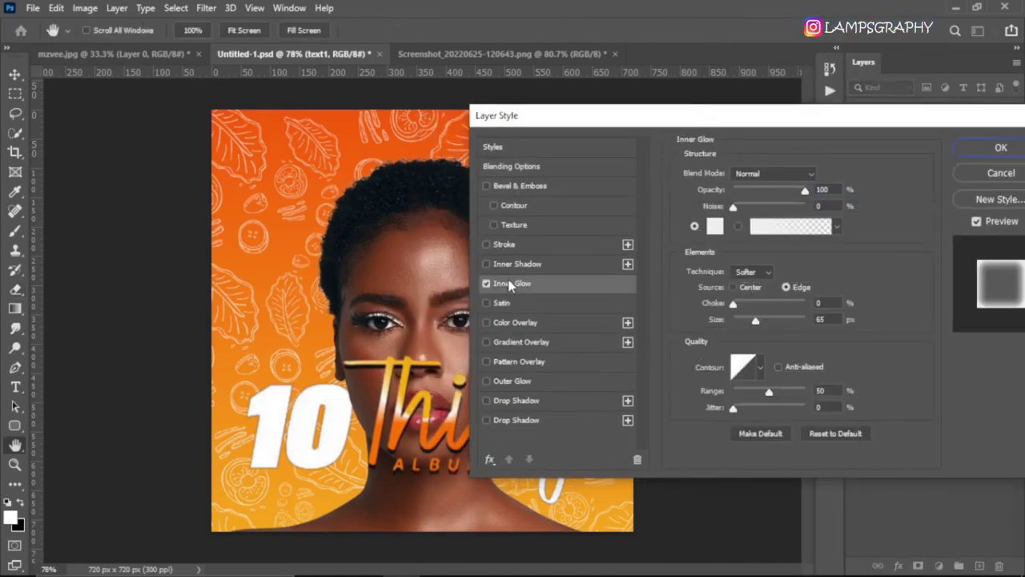
{"action": "left_click", "coordinate": [507, 401]}
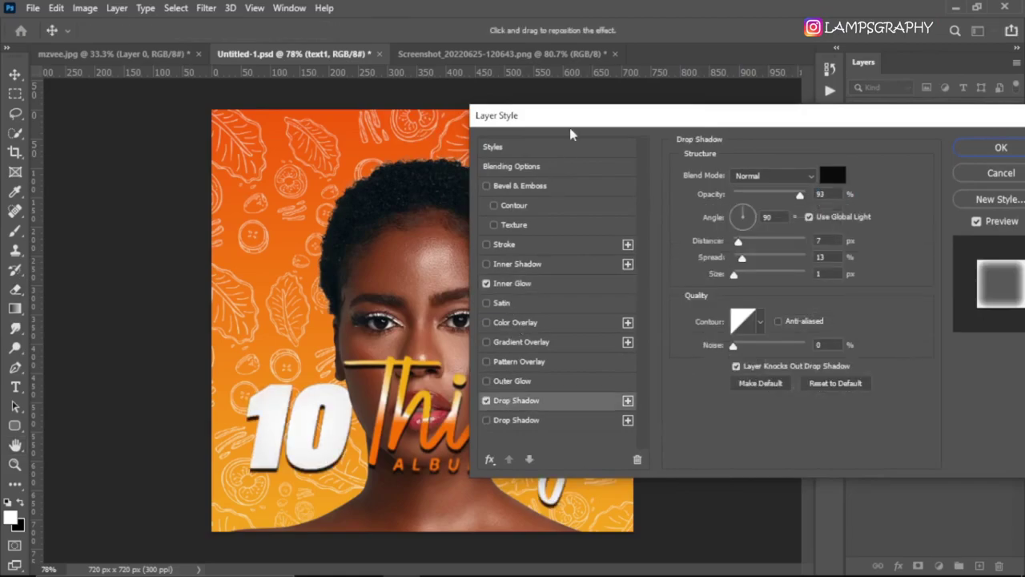
{"action": "left_click_drag", "start_coordinate": [571, 135], "coordinate": [574, 124]}
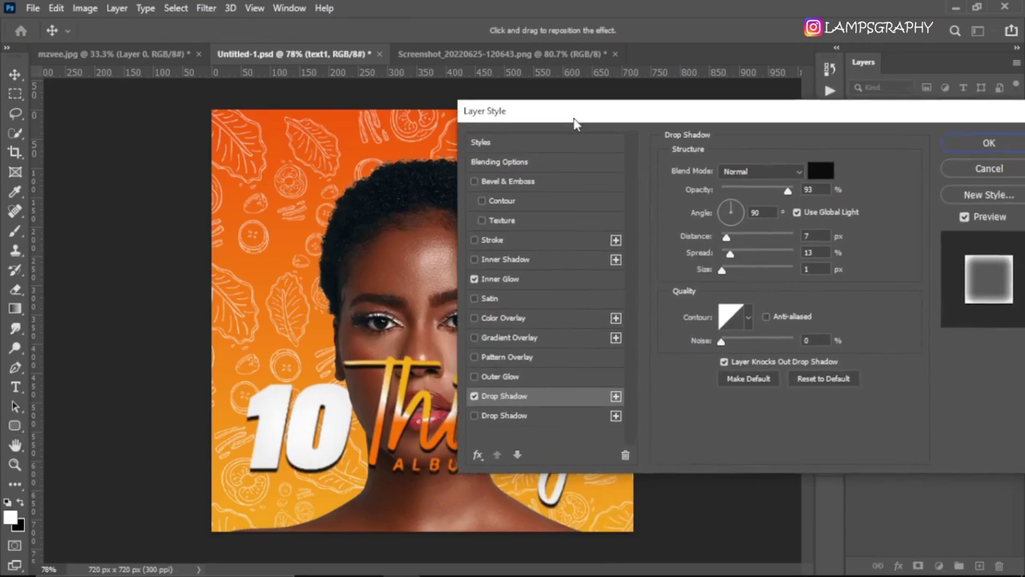
{"action": "left_click_drag", "start_coordinate": [787, 193], "coordinate": [838, 193]}
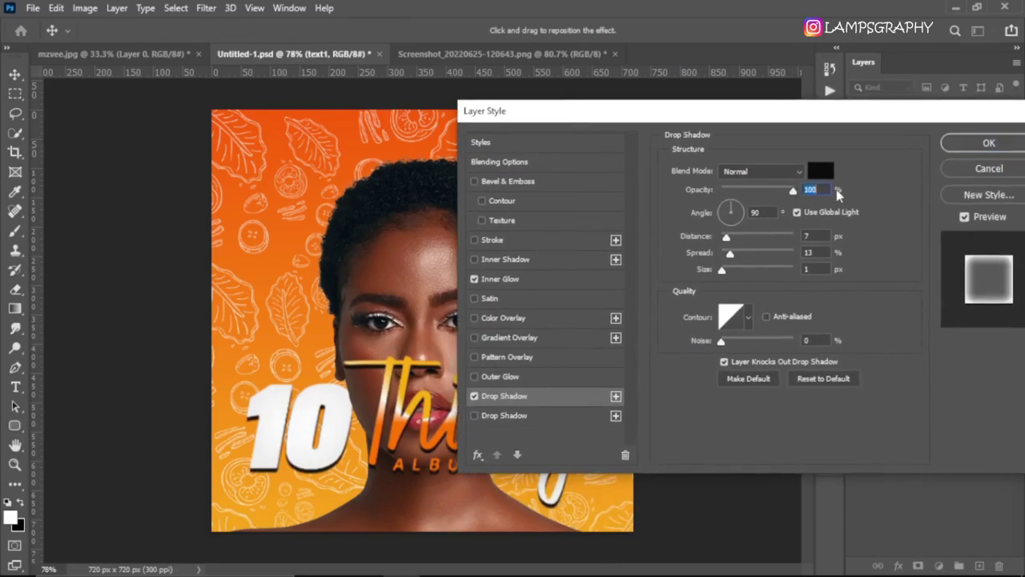
{"action": "left_click_drag", "start_coordinate": [740, 124], "coordinate": [500, 139]}
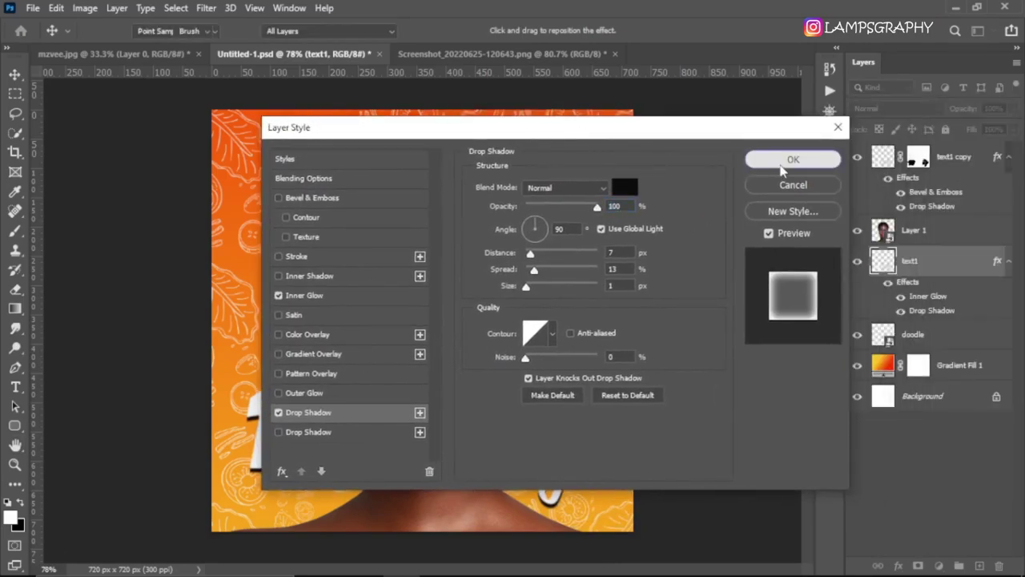
{"action": "left_click", "coordinate": [779, 165]}
- Convert text1 and then text1 copy into smart objects
{"action": "right_click", "coordinate": [925, 261]}
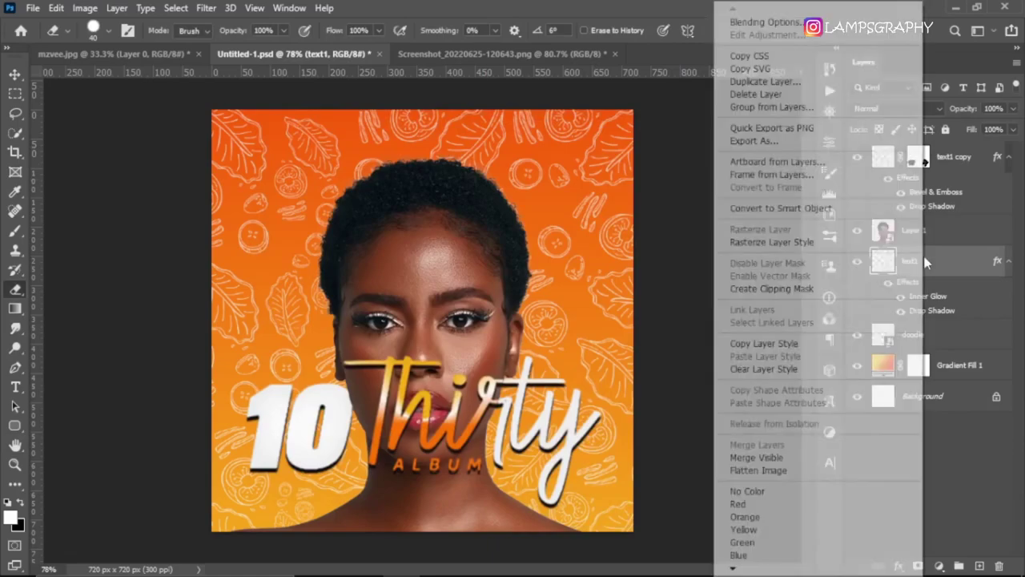
{"action": "left_click", "coordinate": [788, 209]}
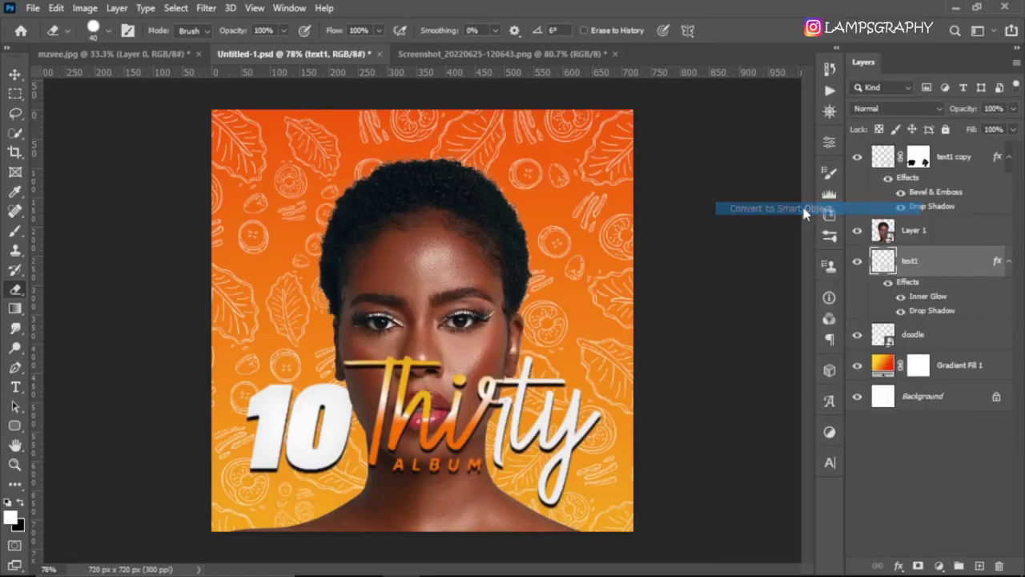
{"action": "left_click", "coordinate": [943, 162]}
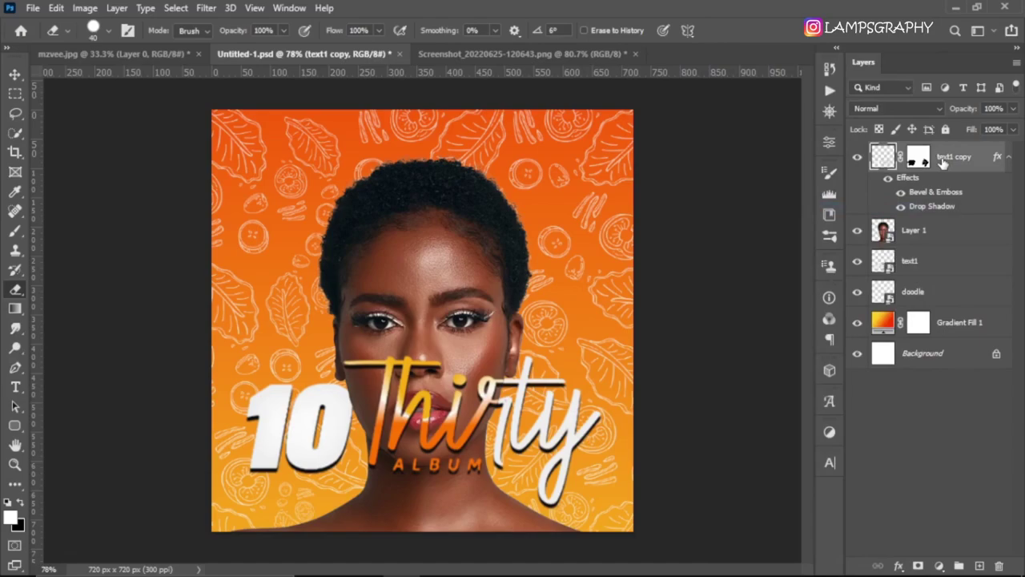
{"action": "right_click", "coordinate": [943, 162]}
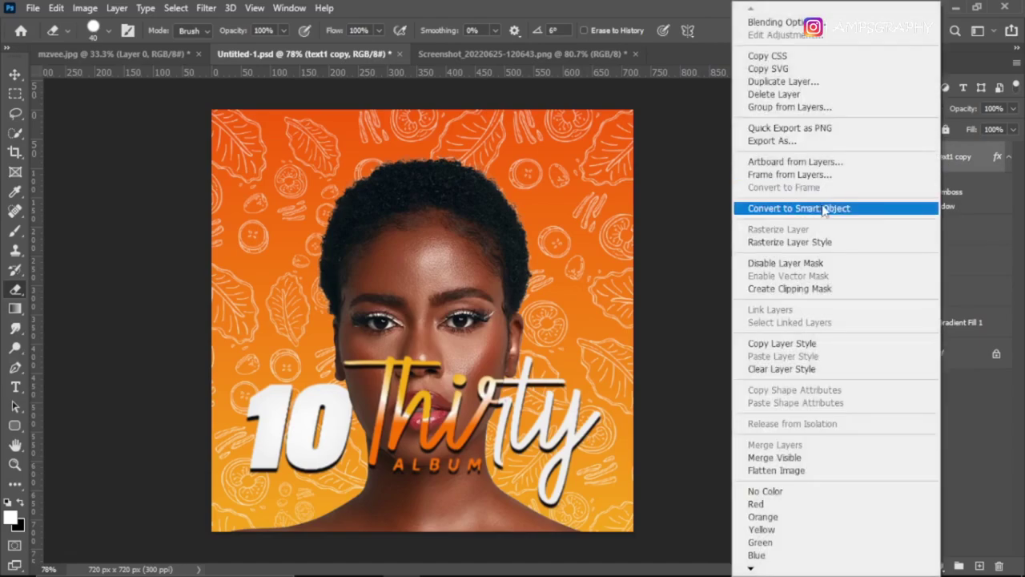
{"action": "left_click", "coordinate": [815, 208]}
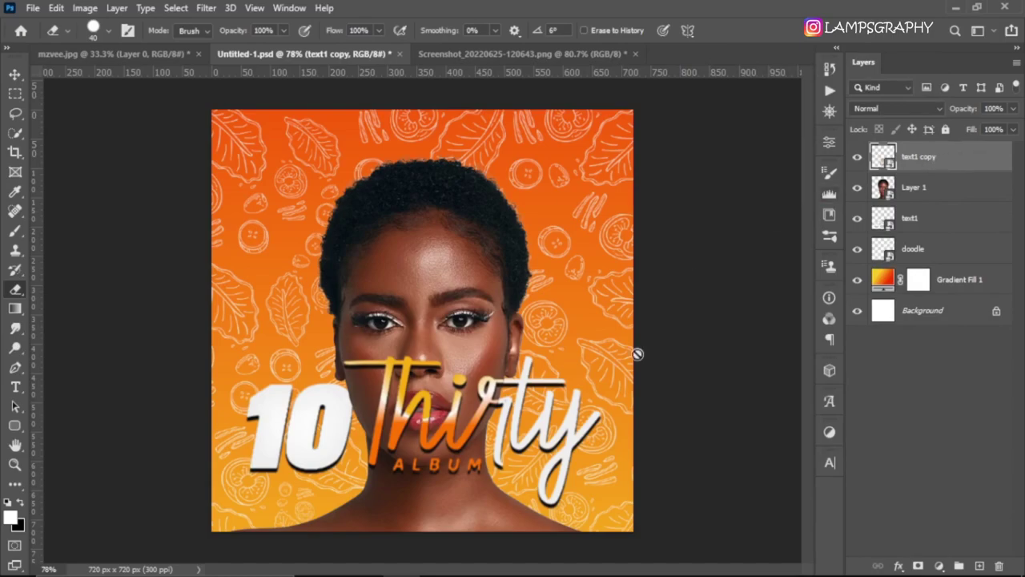
- Place the glued-paper texture and scale it to fill the whole square cover
{"action": "left_click", "coordinate": [476, 562]}
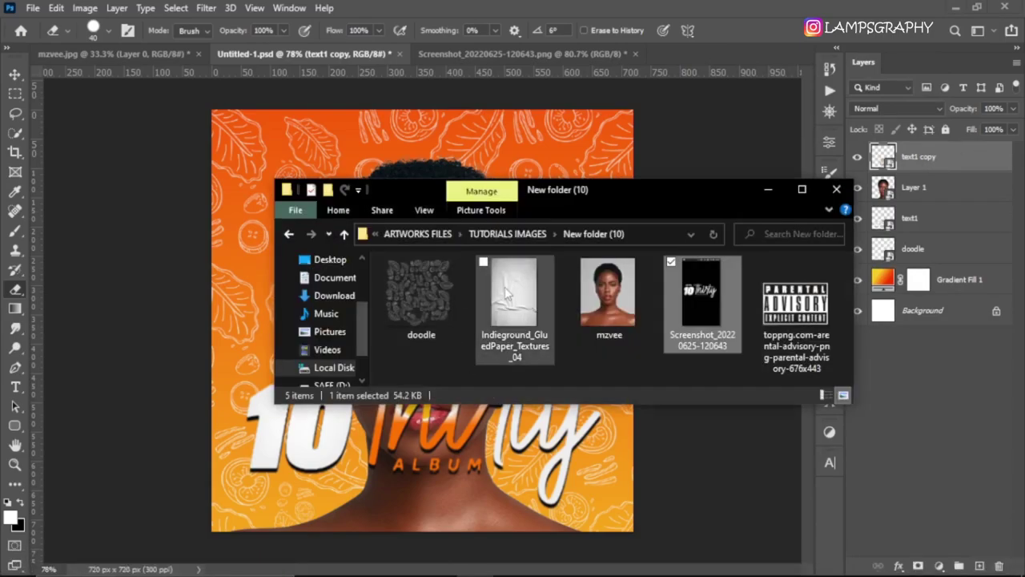
{"action": "left_click_drag", "start_coordinate": [513, 298], "coordinate": [449, 427]}
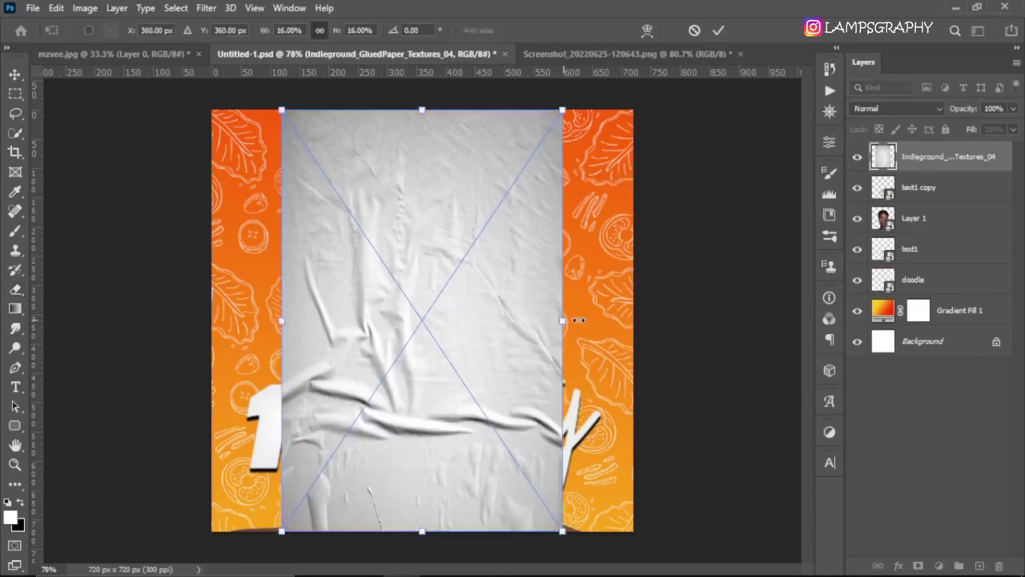
{"action": "left_click_drag", "start_coordinate": [578, 320], "coordinate": [745, 319]}
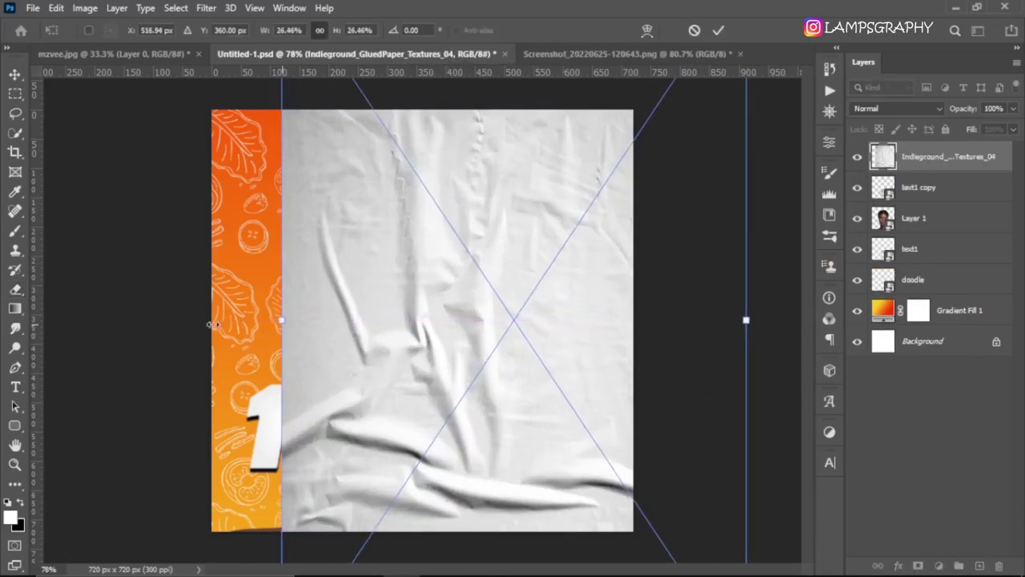
{"action": "left_click_drag", "start_coordinate": [212, 323], "coordinate": [141, 321]}
{"action": "mouse_move", "coordinate": [362, 401]}
{"action": "left_mouse_down"}
{"action": "mouse_move", "coordinate": [433, 315]}
{"action": "mouse_move", "coordinate": [425, 305]}
{"action": "left_mouse_up"}
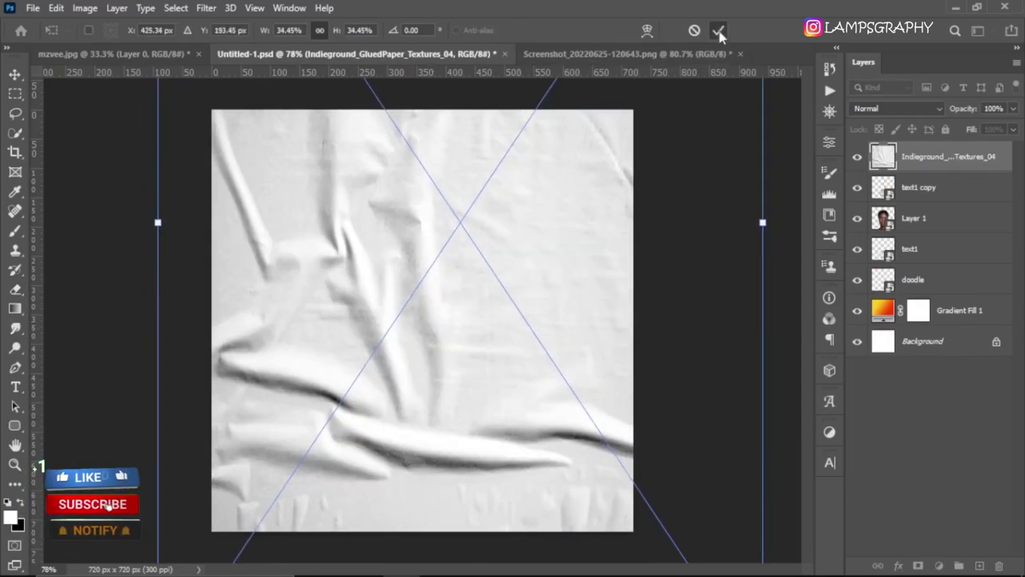
{"action": "left_click", "coordinate": [912, 108]}
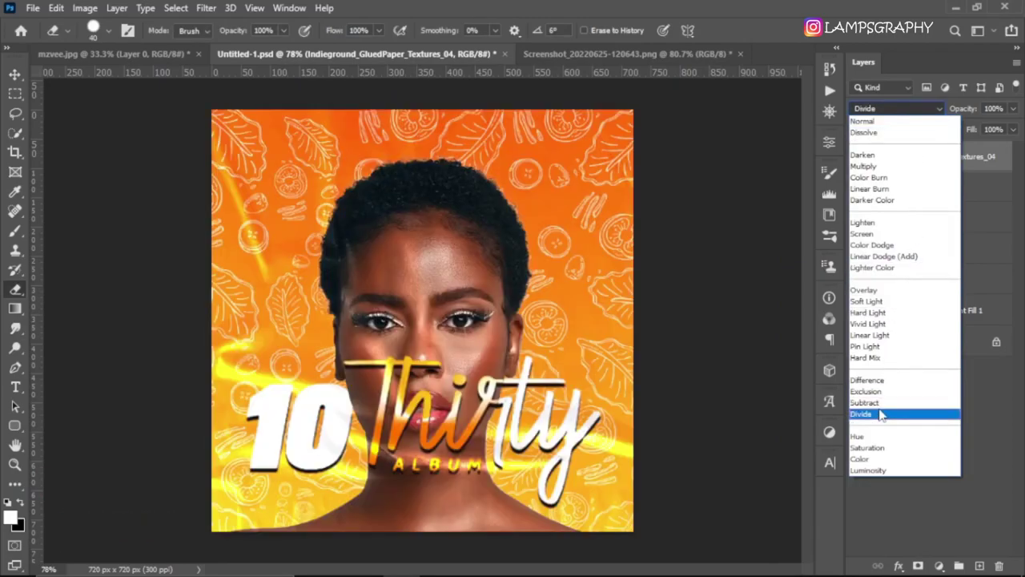
- Set the texture to Divide blending, lock Layer 1, and nudge the texture into place
{"action": "left_click", "coordinate": [881, 414]}
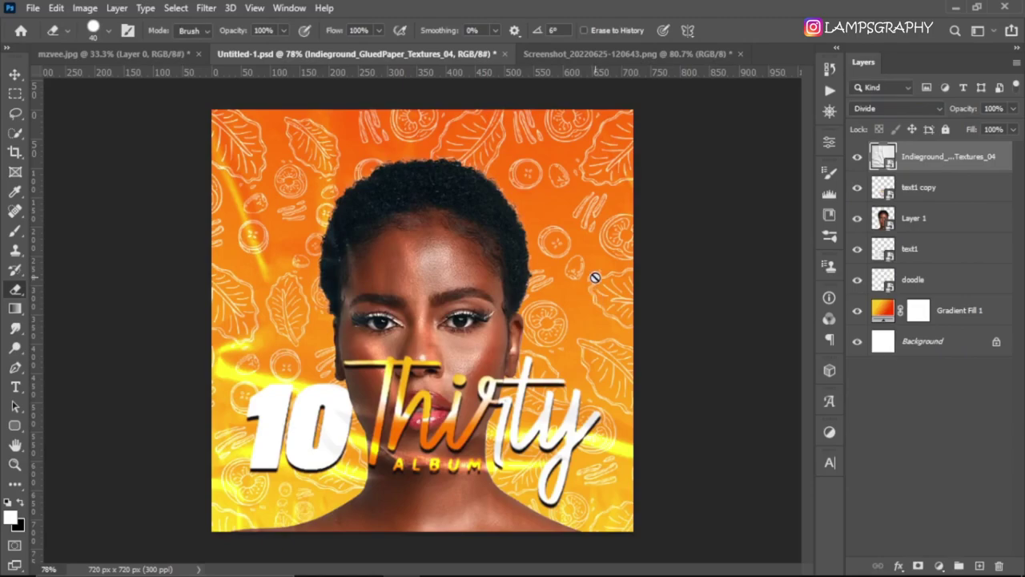
{"action": "key", "text": "v"}
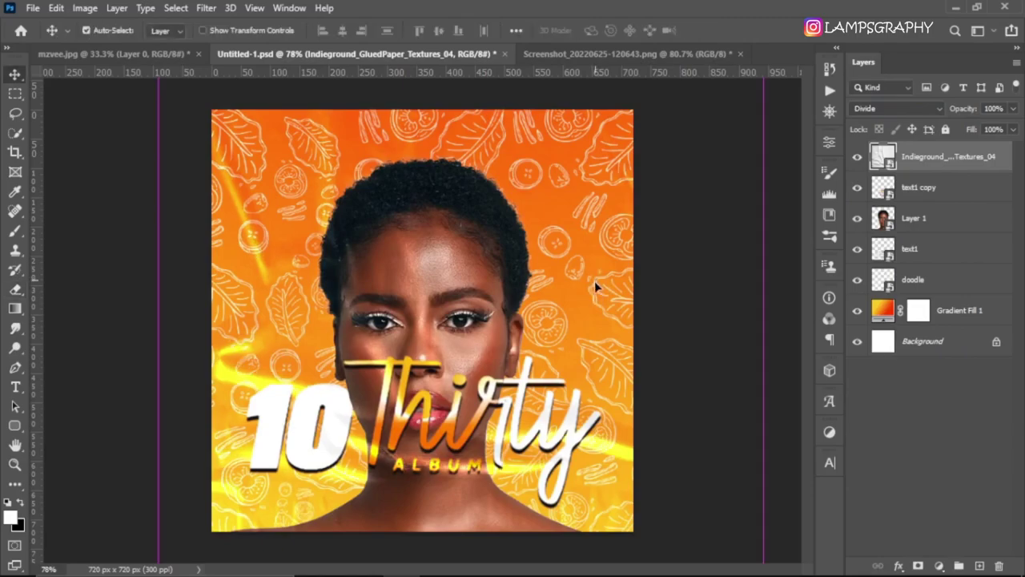
{"action": "left_click_drag", "start_coordinate": [594, 278], "coordinate": [594, 281]}
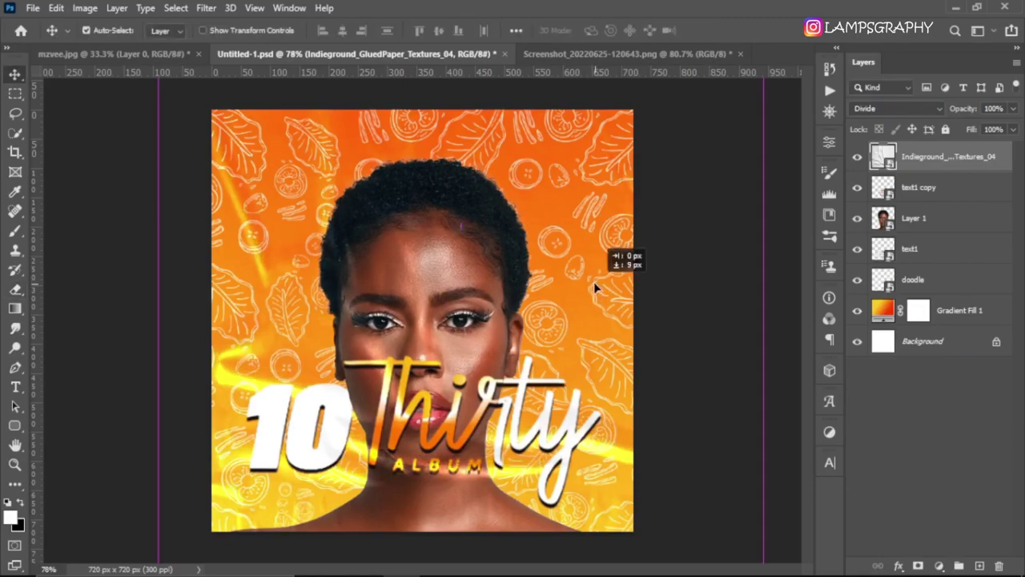
{"action": "left_click", "coordinate": [944, 217]}
{"action": "left_click", "coordinate": [946, 129]}
{"action": "left_click", "coordinate": [948, 160]}
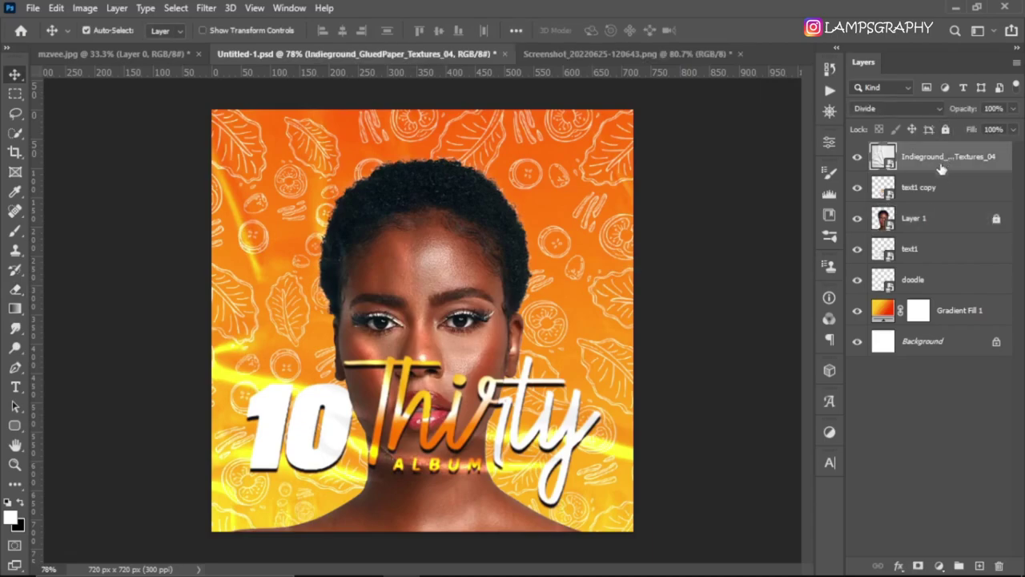
{"action": "mouse_move", "coordinate": [595, 323]}
{"action": "left_mouse_down"}
{"action": "mouse_move", "coordinate": [581, 307]}
{"action": "mouse_move", "coordinate": [565, 323]}
{"action": "left_mouse_up"}
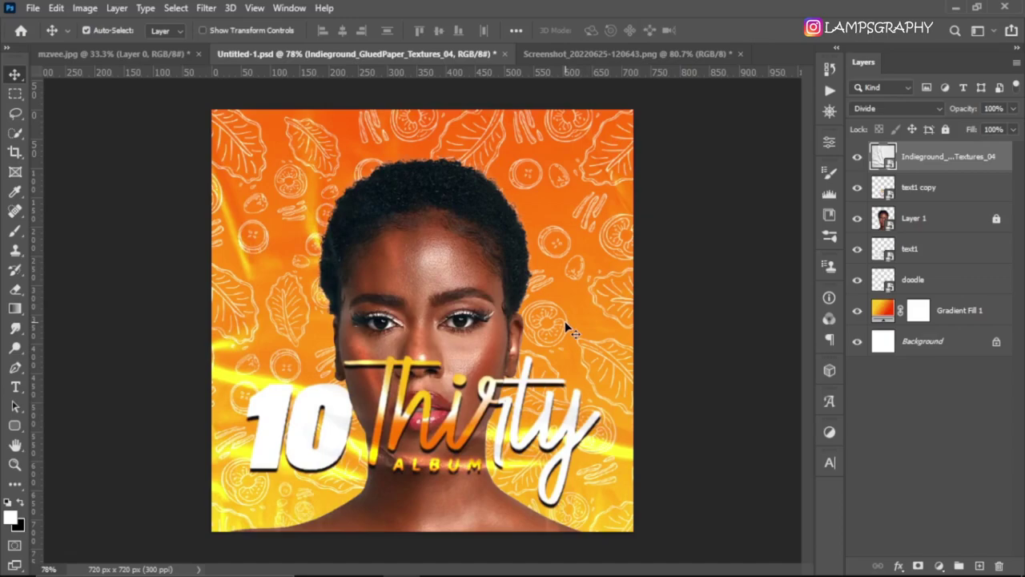
- Place the parental advisory PNG, shrink it into the bottom-right corner, and commit it
{"action": "left_click", "coordinate": [474, 564]}
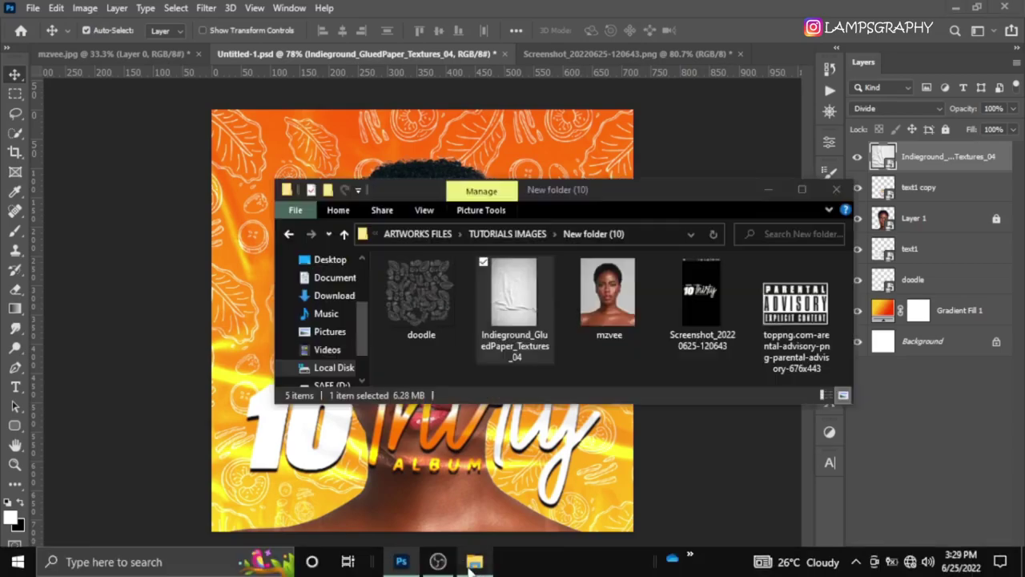
{"action": "left_click_drag", "start_coordinate": [786, 320], "coordinate": [367, 504]}
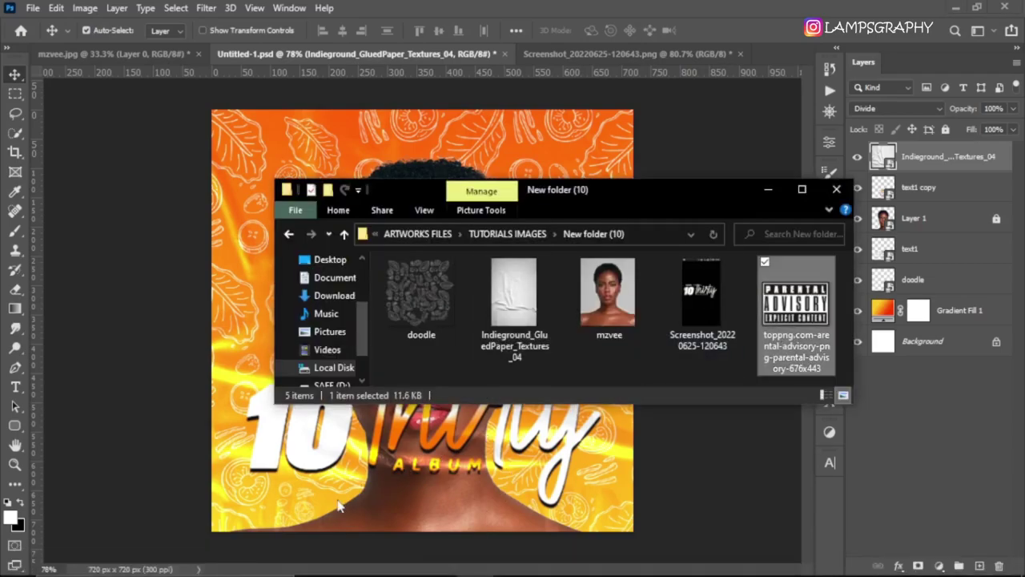
{"action": "mouse_move", "coordinate": [629, 446]}
{"action": "left_mouse_down"}
{"action": "mouse_move", "coordinate": [256, 268]}
{"action": "mouse_move", "coordinate": [608, 513]}
{"action": "left_mouse_up"}
{"action": "left_click", "coordinate": [718, 31]}
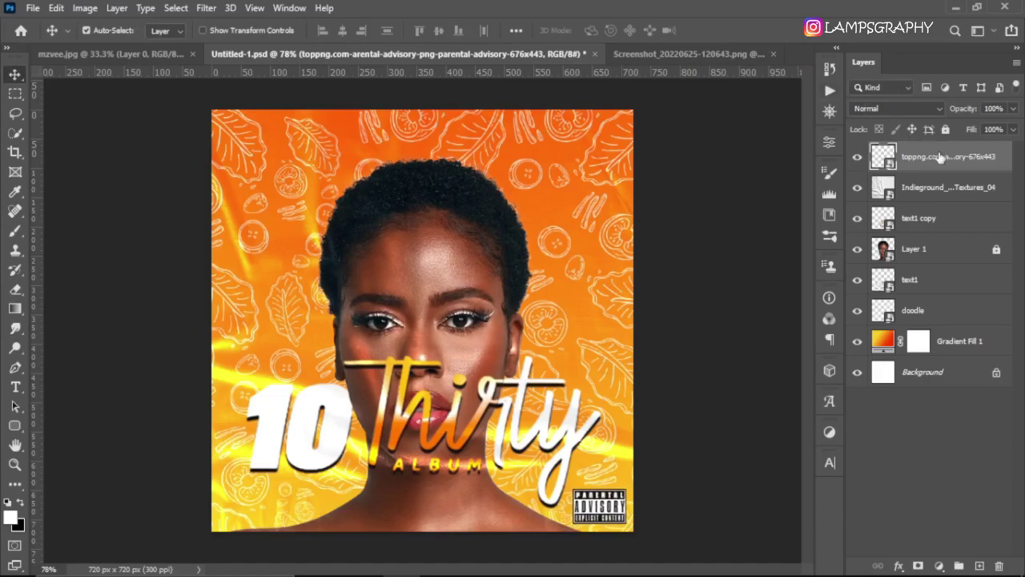
- Add a Color Lookup adjustment using the FallColors.look 3D LUT
{"action": "left_click", "coordinate": [939, 565]}
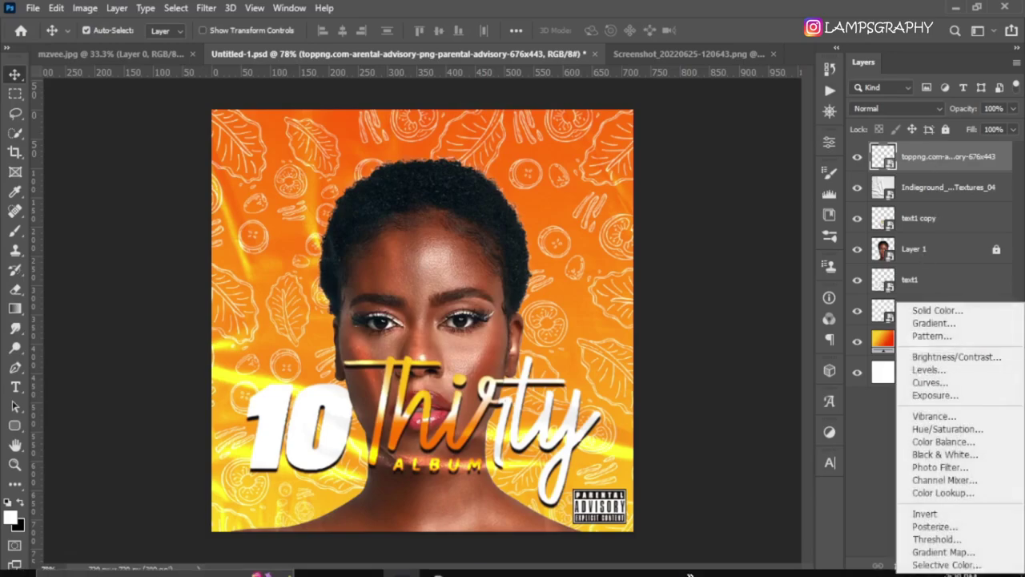
{"action": "left_click", "coordinate": [938, 494]}
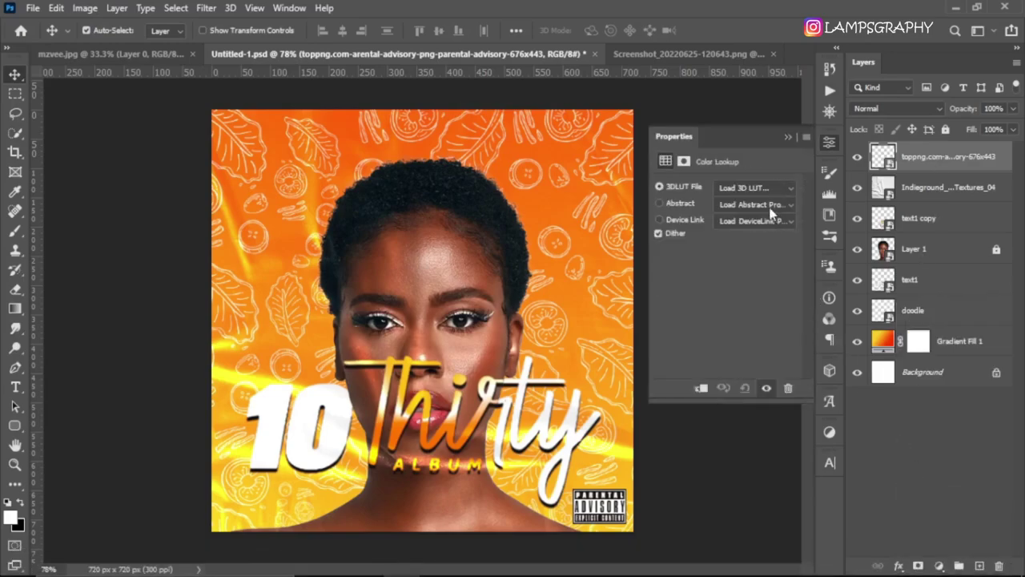
{"action": "left_click", "coordinate": [757, 186]}
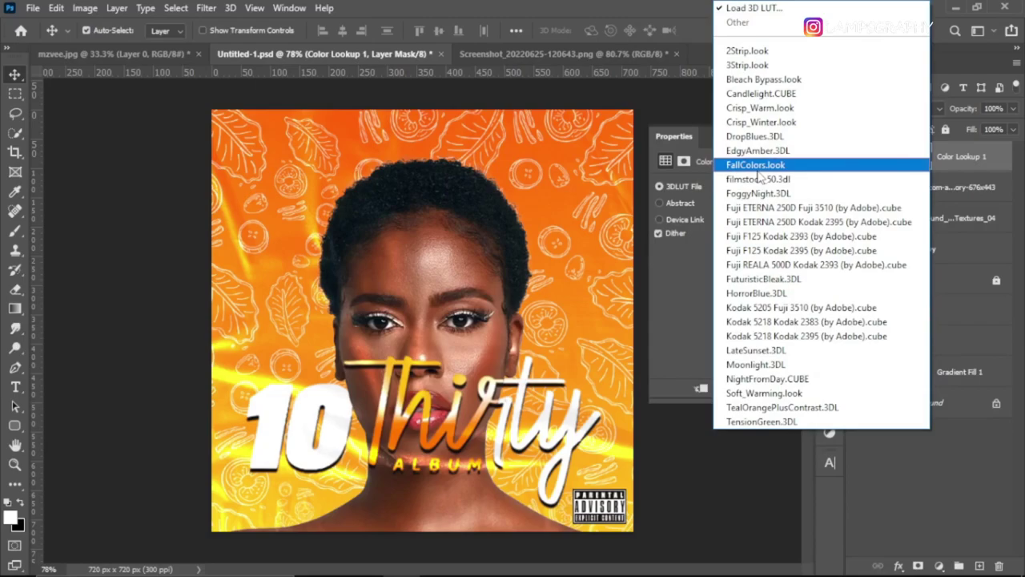
{"action": "left_click", "coordinate": [756, 165]}
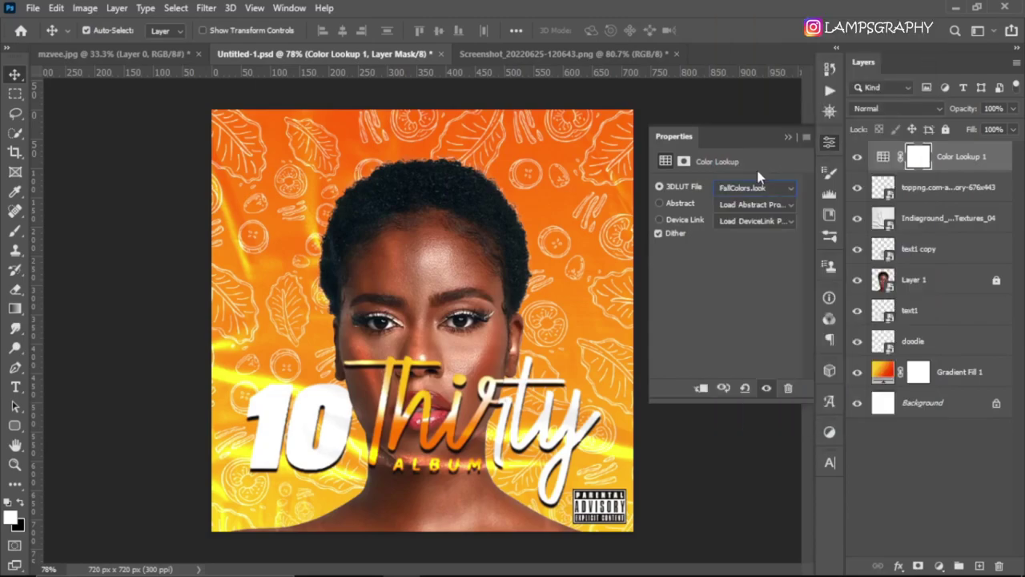
{"action": "left_click", "coordinate": [786, 137]}
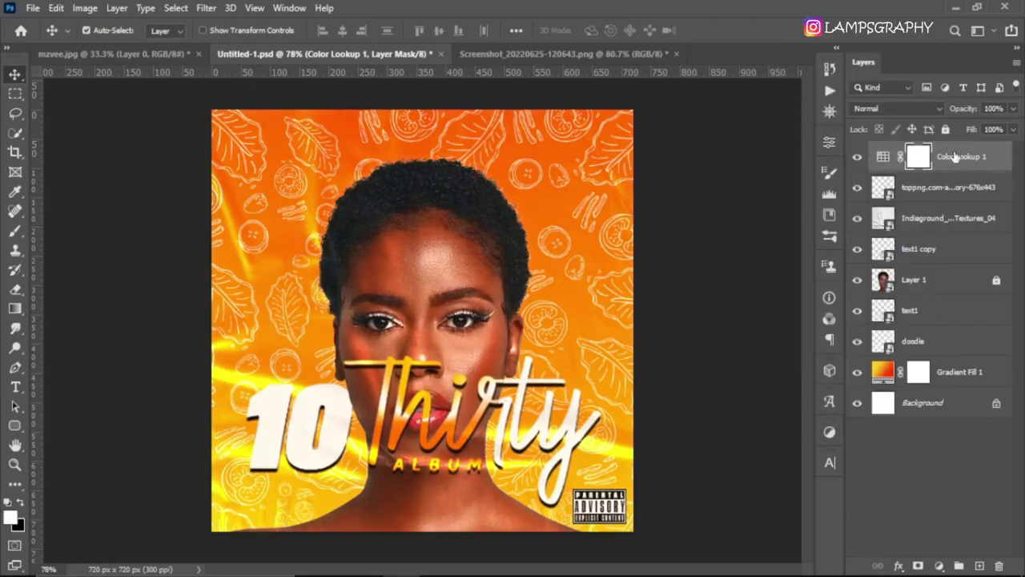
- Add a Hue/Saturation adjustment with Saturation raised to about +8
{"action": "left_click", "coordinate": [942, 562]}
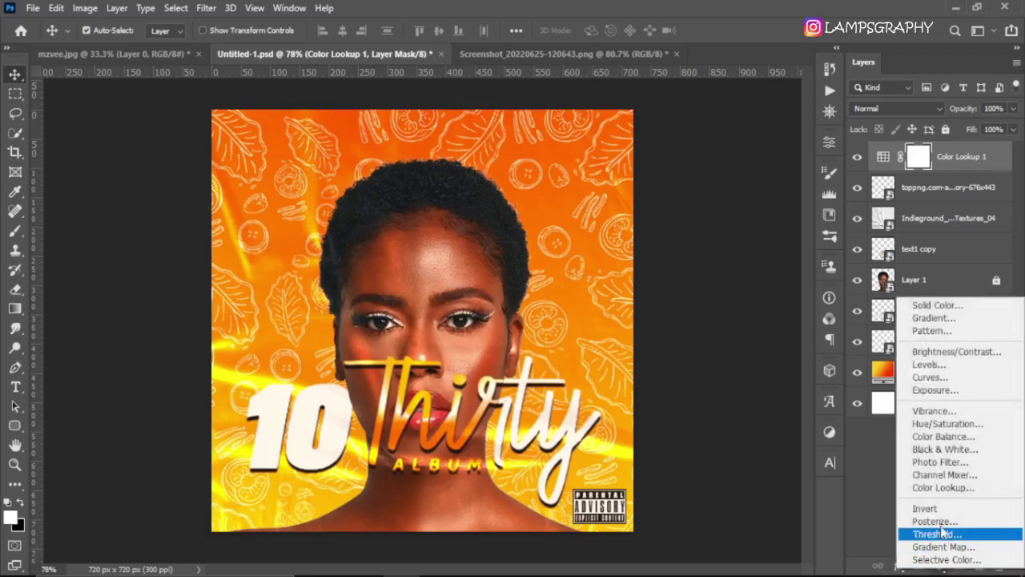
{"action": "left_click", "coordinate": [948, 425]}
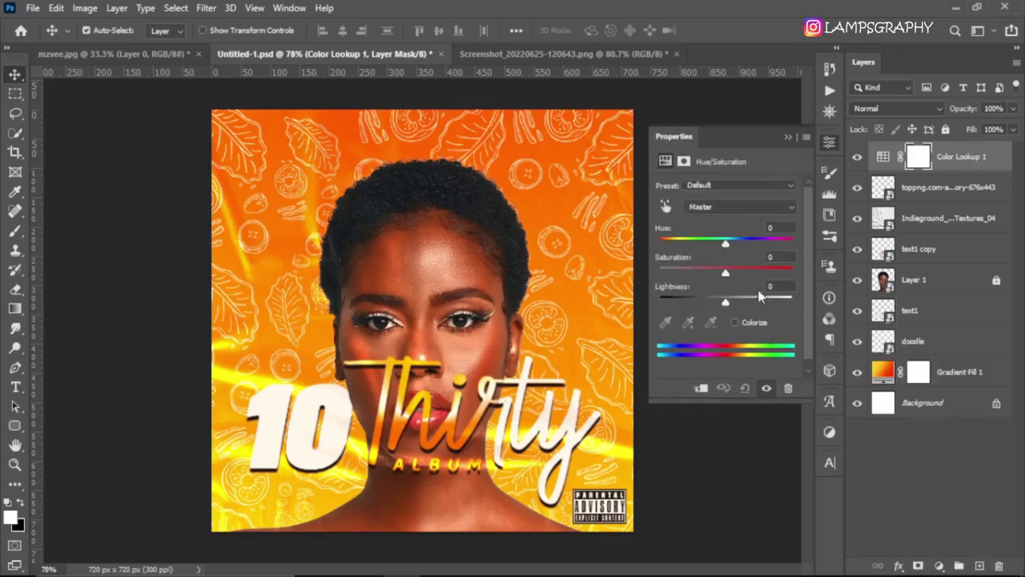
{"action": "left_click_drag", "start_coordinate": [725, 273], "coordinate": [731, 274]}
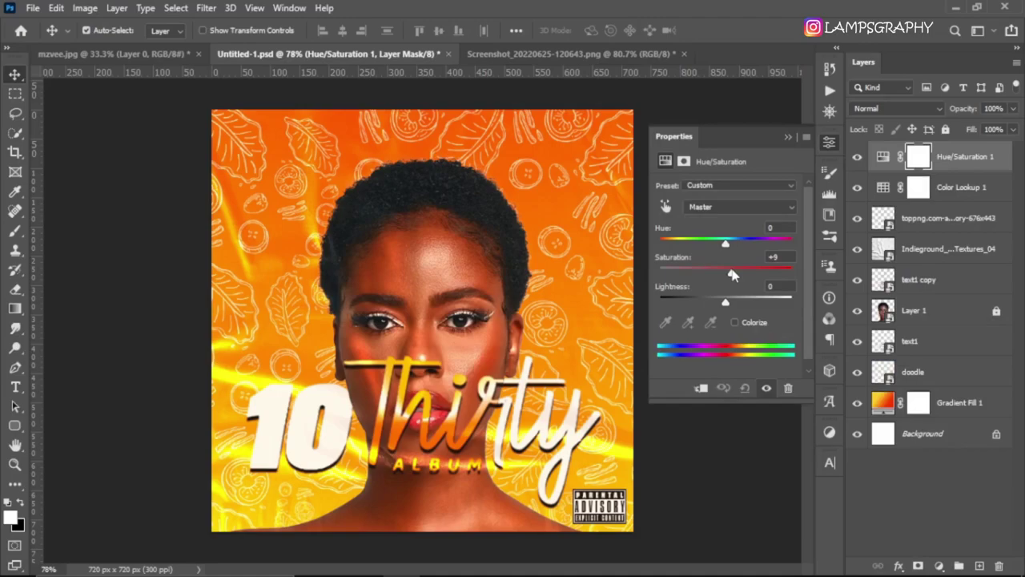
{"action": "left_click_drag", "start_coordinate": [730, 274], "coordinate": [734, 274]}
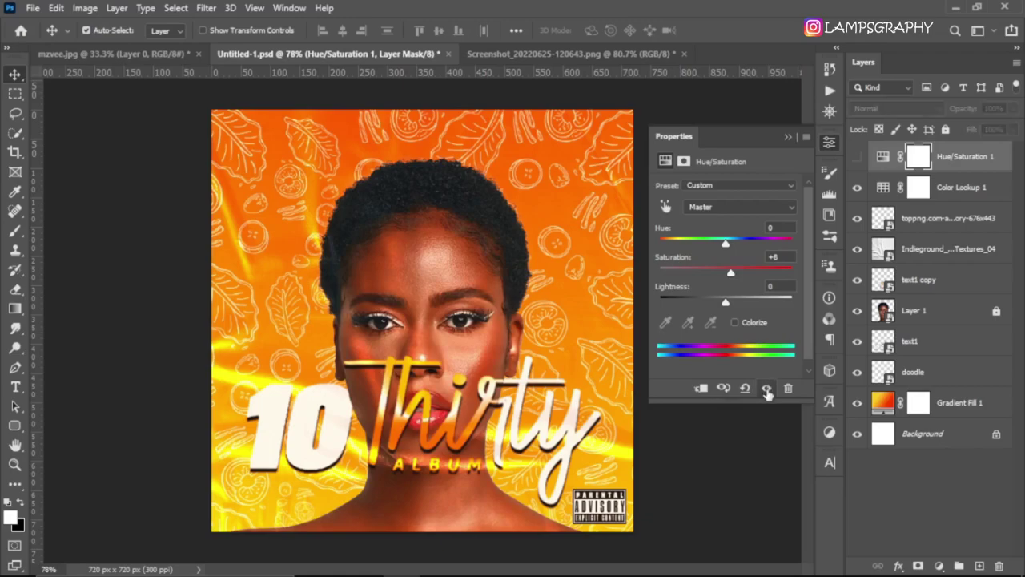
{"action": "left_click", "coordinate": [787, 138]}
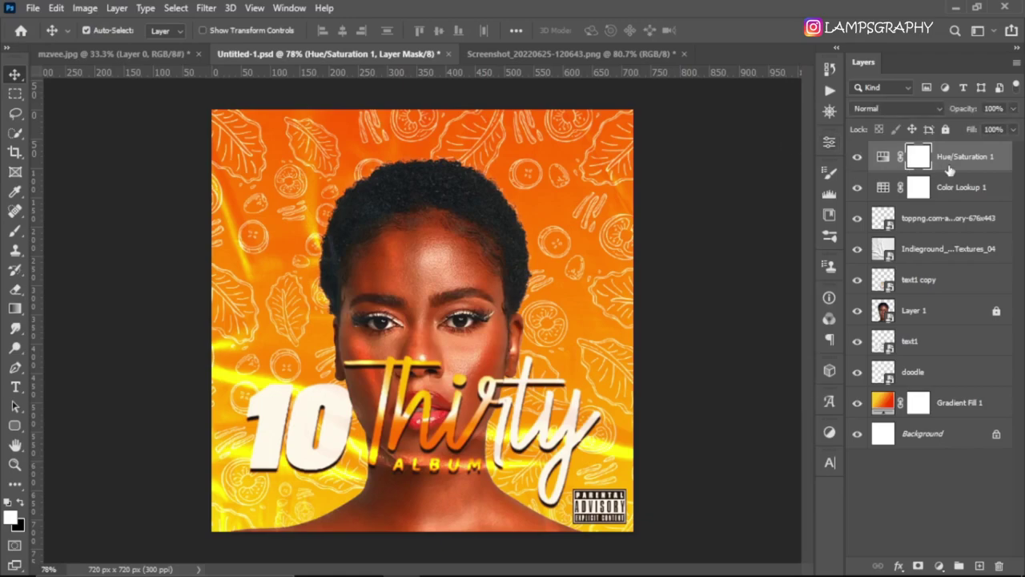
- Add a Brightness/Contrast adjustment with Contrast raised slightly, comparing before and after
{"action": "left_click", "coordinate": [942, 564]}
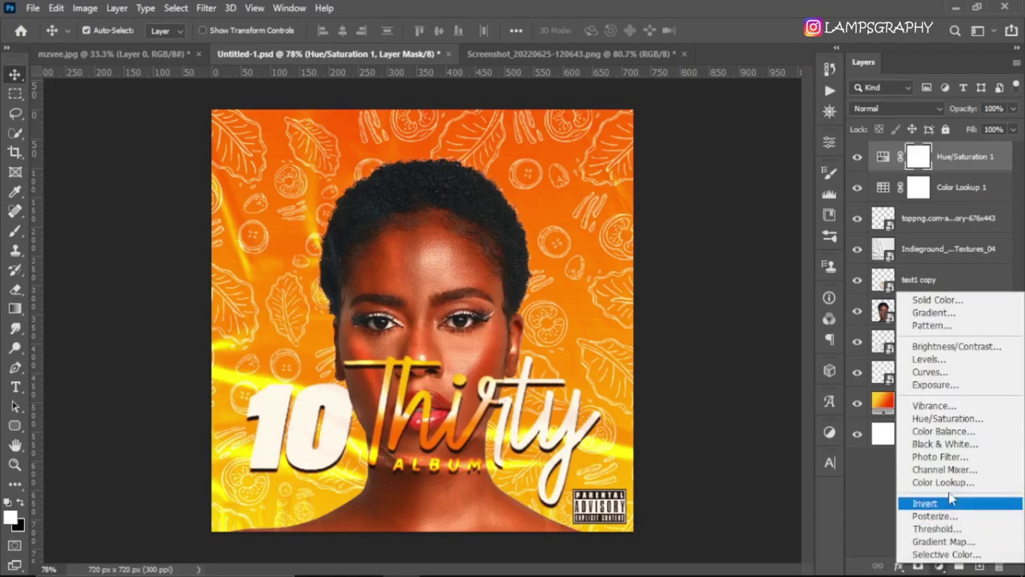
{"action": "left_click", "coordinate": [950, 347]}
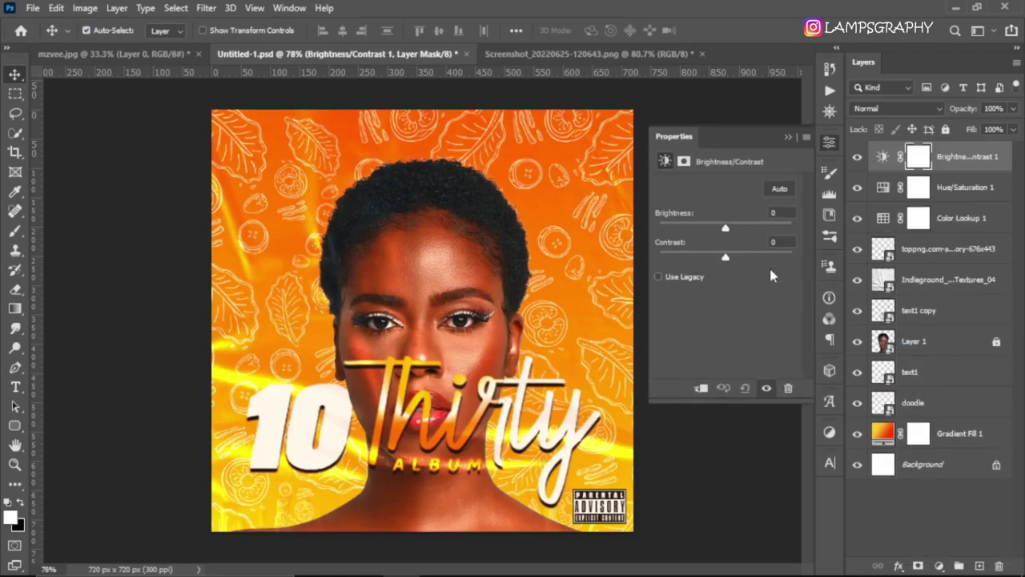
{"action": "left_click_drag", "start_coordinate": [724, 255], "coordinate": [727, 254]}
{"action": "left_click", "coordinate": [766, 388]}
{"action": "left_click", "coordinate": [766, 388]}
{"action": "left_click_drag", "start_coordinate": [731, 258], "coordinate": [735, 261]}
{"action": "left_click", "coordinate": [789, 138]}
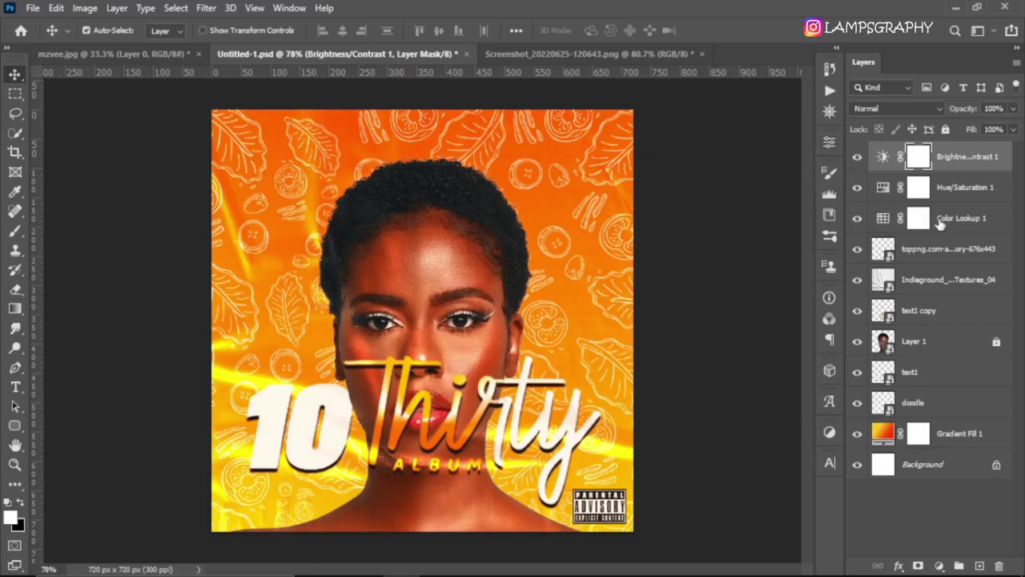
{"action": "left_click", "coordinate": [940, 222], "text": "shift"}
- Group the three adjustment layers, name the group 'filters', and toggle it to compare
{"action": "key", "text": "ctrl+g"}
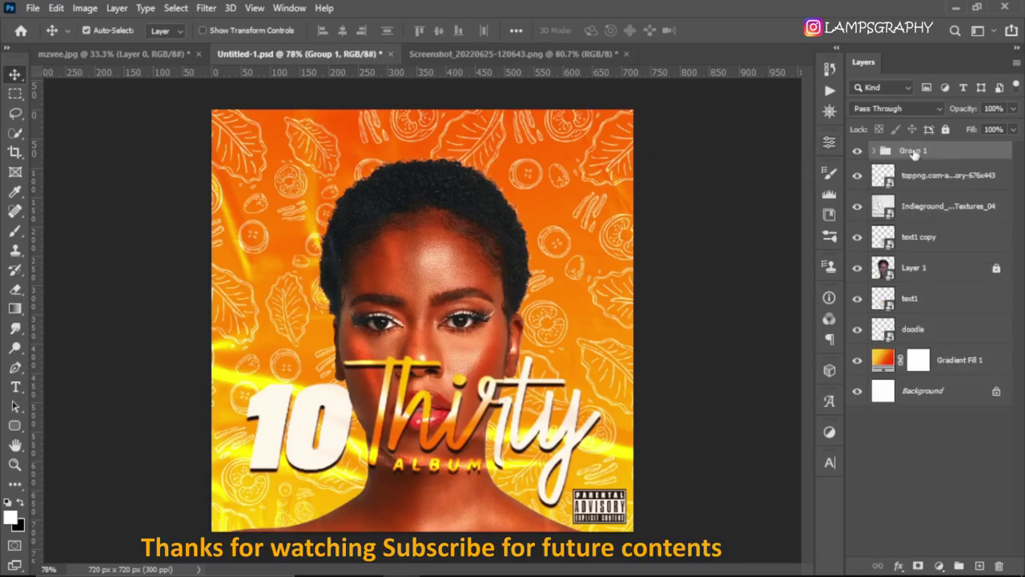
{"action": "double_click", "coordinate": [914, 151]}
{"action": "key", "text": "BackSpace"}
{"action": "type", "text": "rs"}
{"action": "key", "text": "Return"}
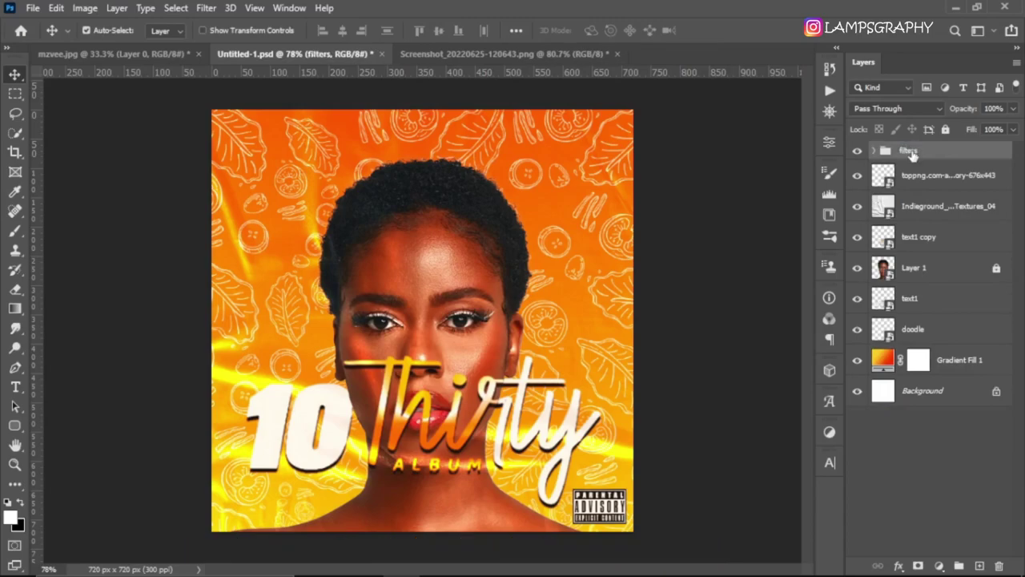
{"action": "left_click", "coordinate": [853, 152]}
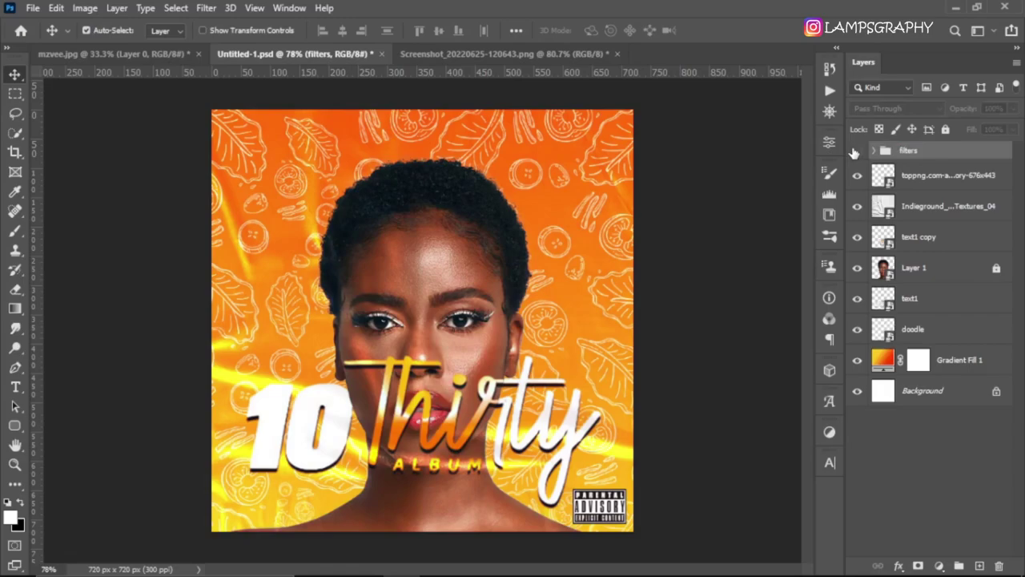
{"action": "left_click", "coordinate": [853, 152]}
{"action": "left_click", "coordinate": [854, 151]}
{"action": "left_click", "coordinate": [854, 152]}
{"action": "scroll", "coordinate": [649, 259], "scroll_direction": "up", "scroll_amount": 2}
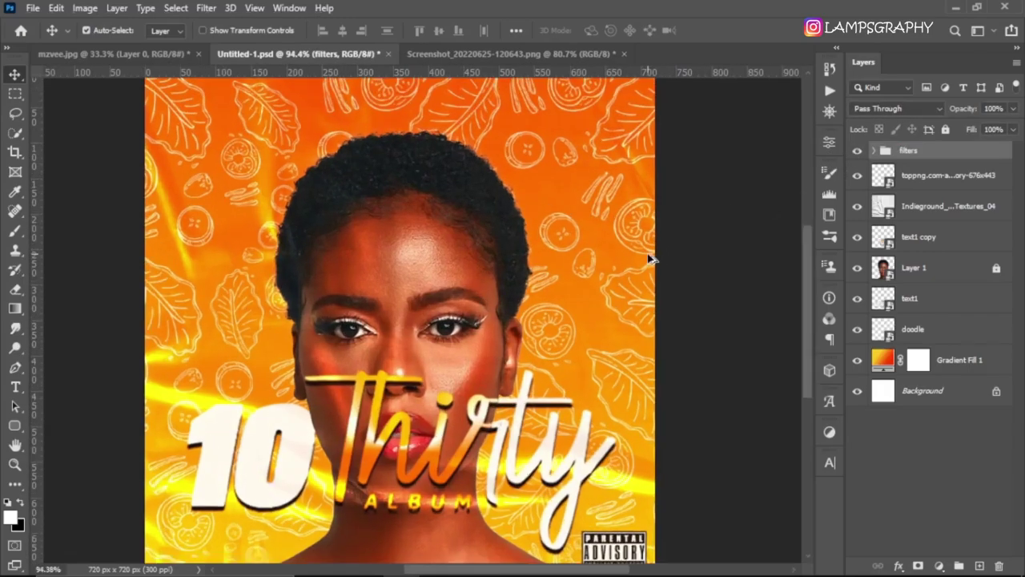
{"action": "scroll", "coordinate": [649, 258], "scroll_direction": "down", "scroll_amount": 1}
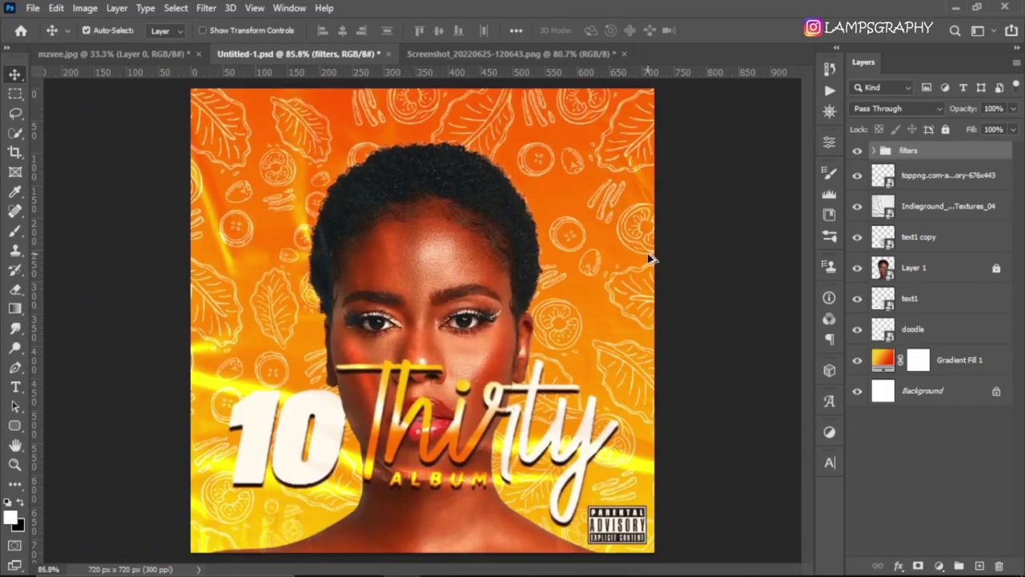
- Fade the doodle pattern layer to 48% opacity
{"action": "left_click", "coordinate": [934, 211]}
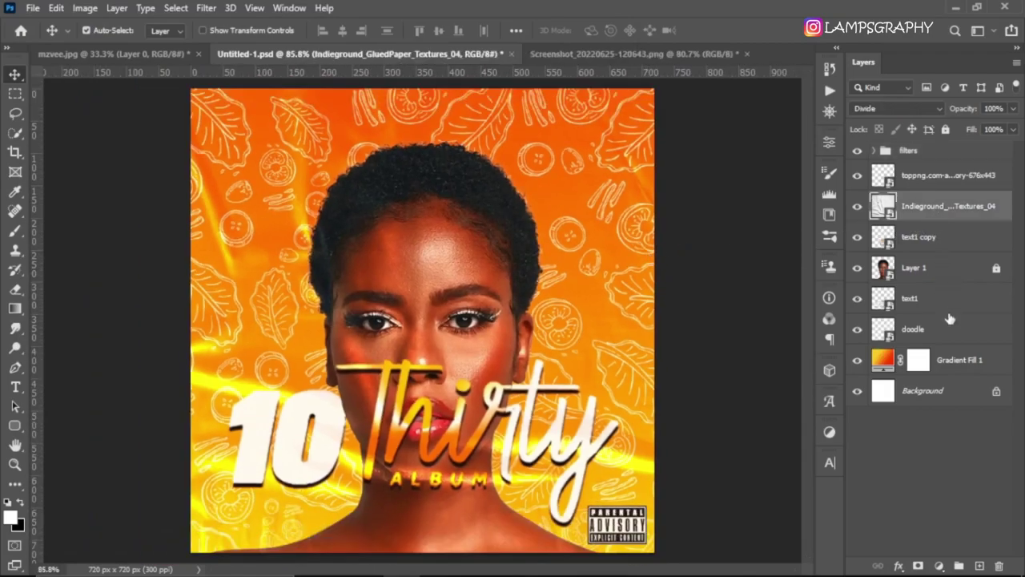
{"action": "left_click", "coordinate": [948, 334]}
{"action": "left_click", "coordinate": [1014, 109]}
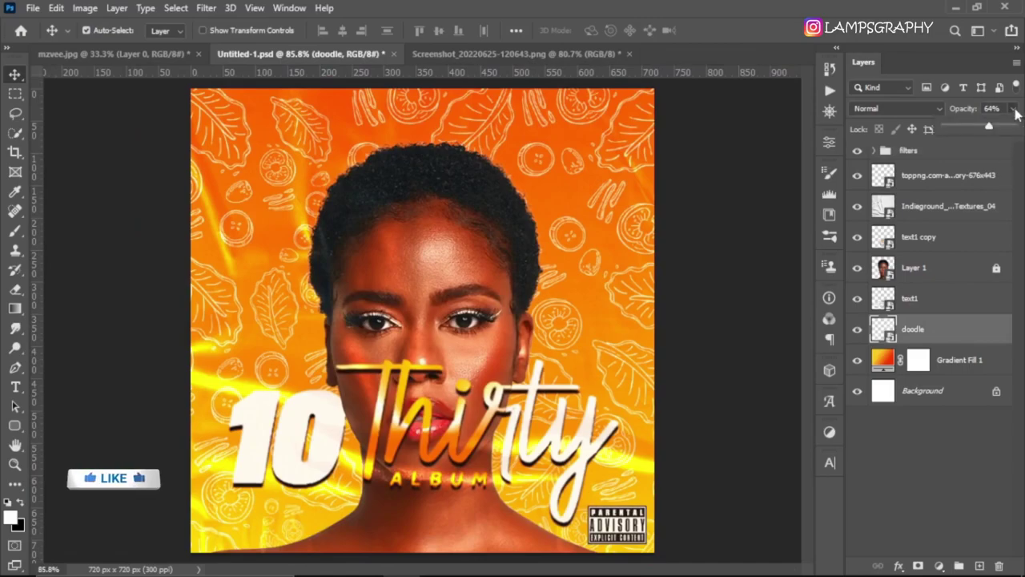
{"action": "left_click_drag", "start_coordinate": [988, 126], "coordinate": [977, 128]}
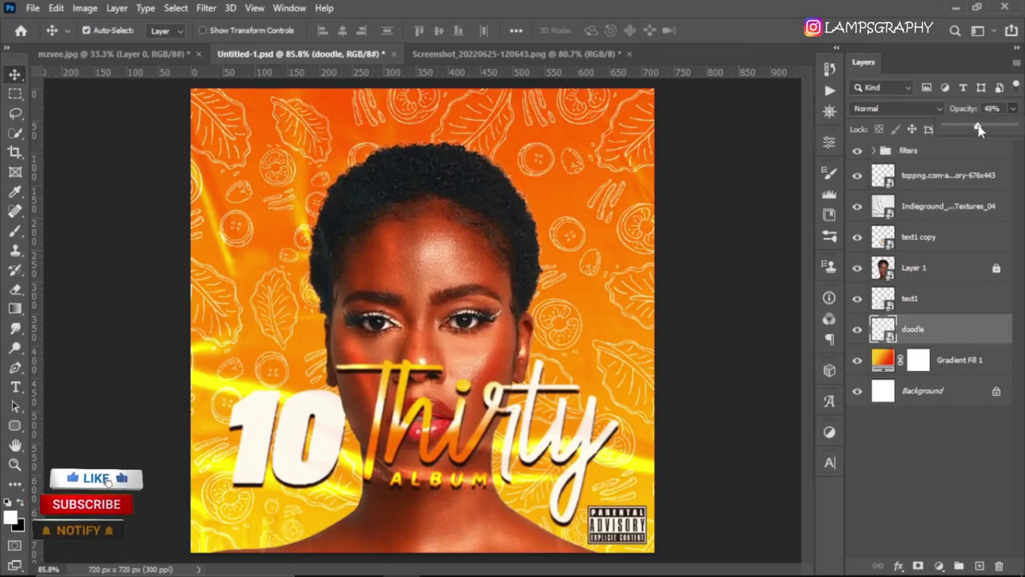
{"action": "left_click_drag", "start_coordinate": [979, 130], "coordinate": [979, 130]}
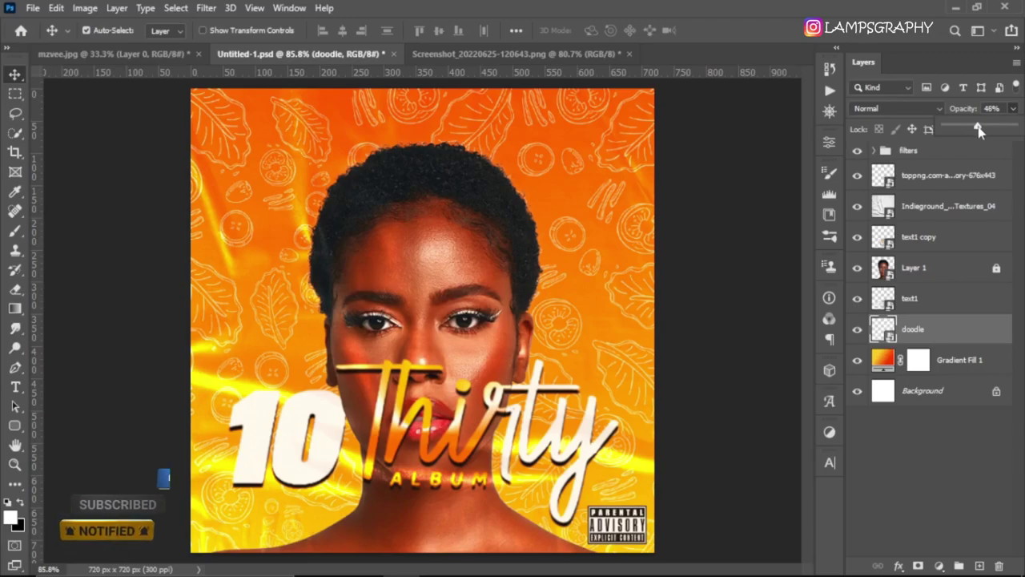
{"action": "scroll", "coordinate": [696, 298], "scroll_direction": "down", "scroll_amount": 3}
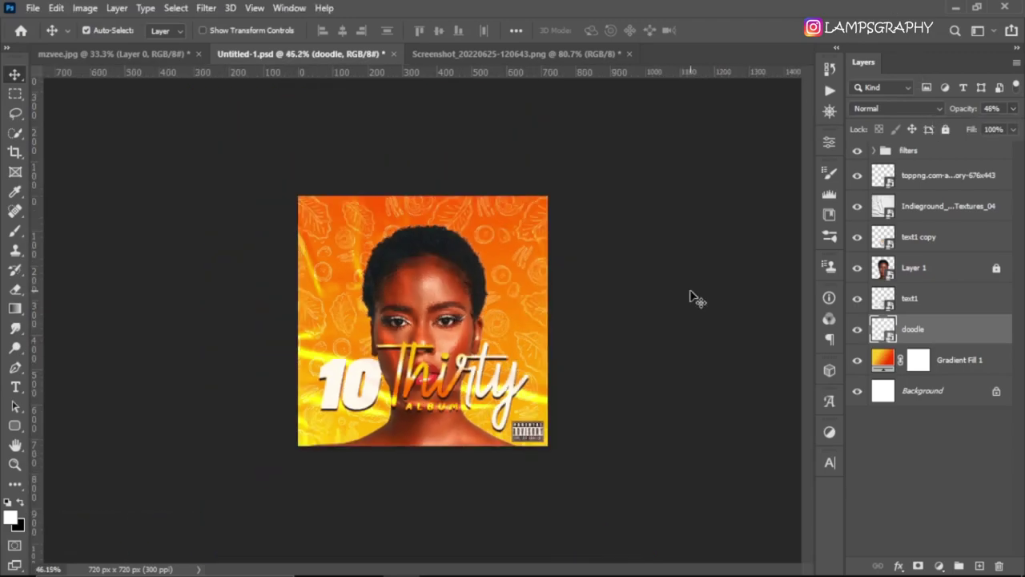
{"action": "scroll", "coordinate": [695, 297], "scroll_direction": "up", "scroll_amount": 1}
- Switch the workspace background around the cover to white, then to black
{"action": "right_click", "coordinate": [671, 281]}
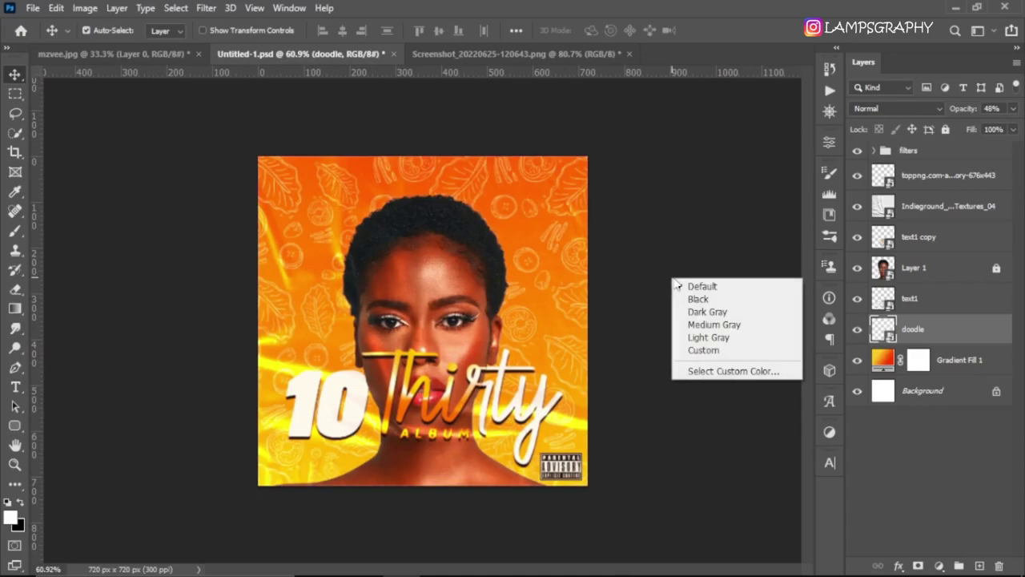
{"action": "left_click", "coordinate": [693, 350]}
{"action": "scroll", "coordinate": [689, 327], "scroll_direction": "up", "scroll_amount": 1}
{"action": "scroll", "coordinate": [705, 316], "scroll_direction": "up", "scroll_amount": 1}
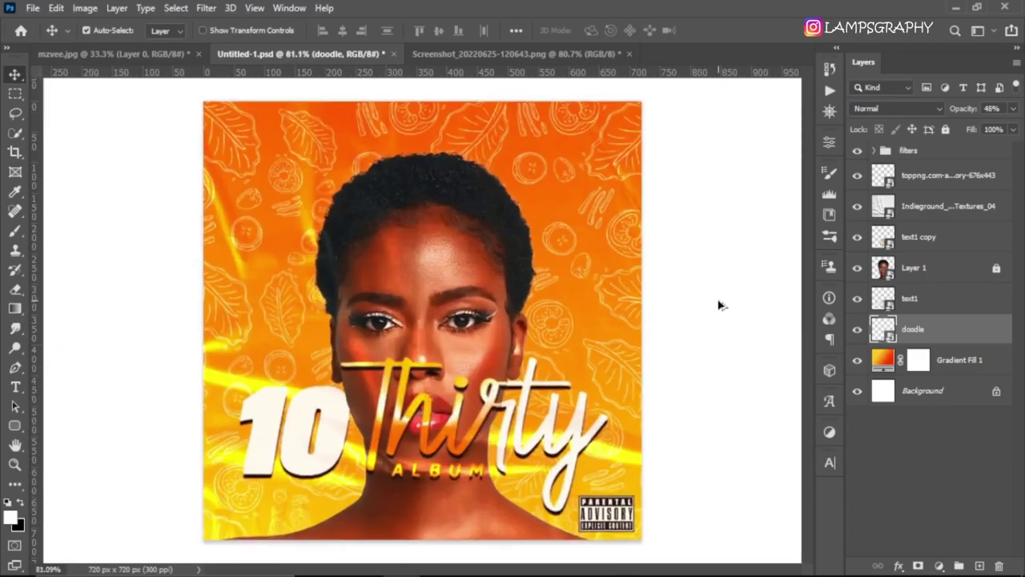
{"action": "scroll", "coordinate": [718, 305], "scroll_direction": "down", "scroll_amount": 2}
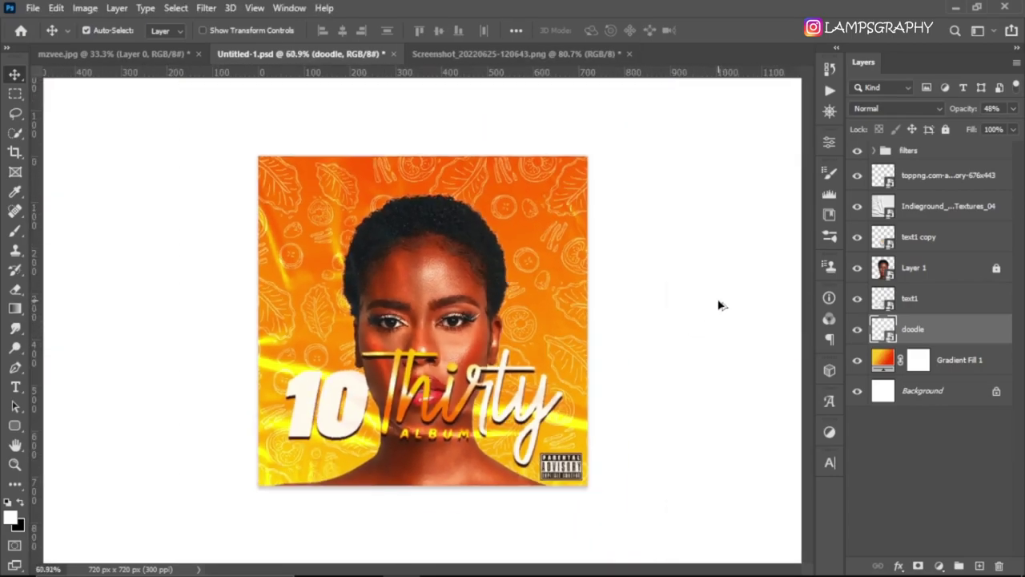
{"action": "scroll", "coordinate": [718, 304], "scroll_direction": "up", "scroll_amount": 2}
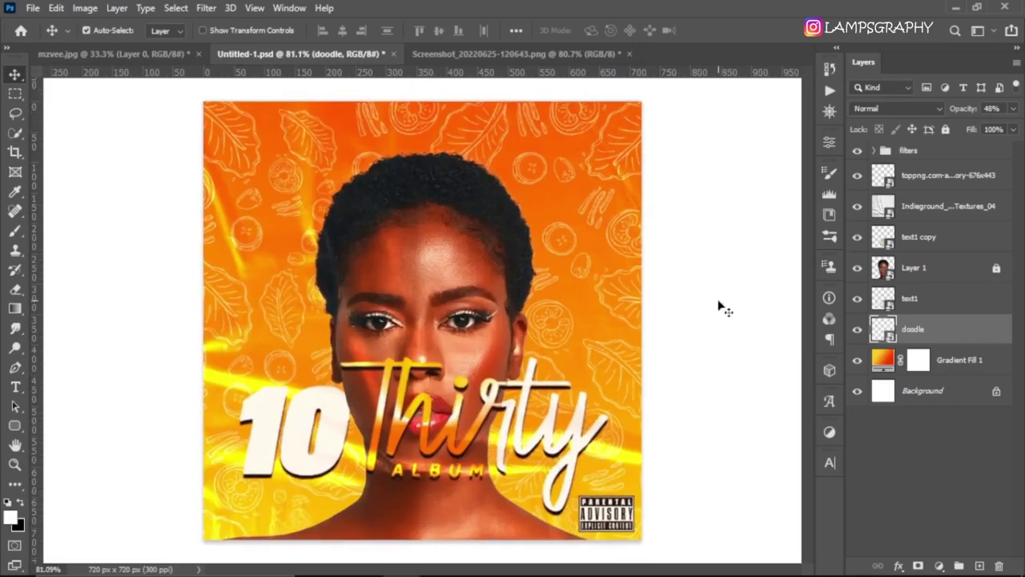
{"action": "right_click", "coordinate": [718, 307]}
{"action": "left_click", "coordinate": [736, 321]}
{"action": "scroll", "coordinate": [732, 322], "scroll_direction": "down", "scroll_amount": 1}
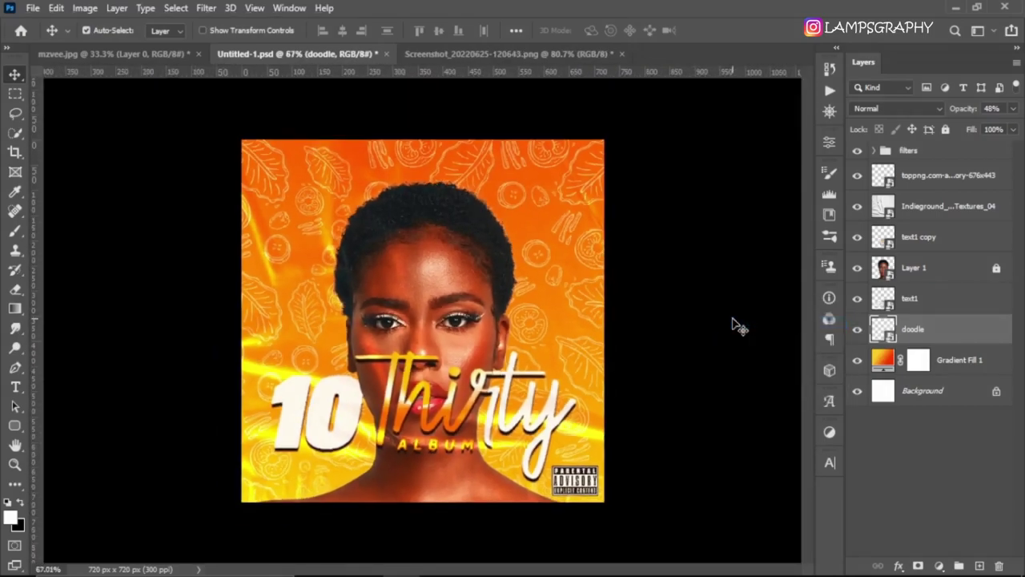